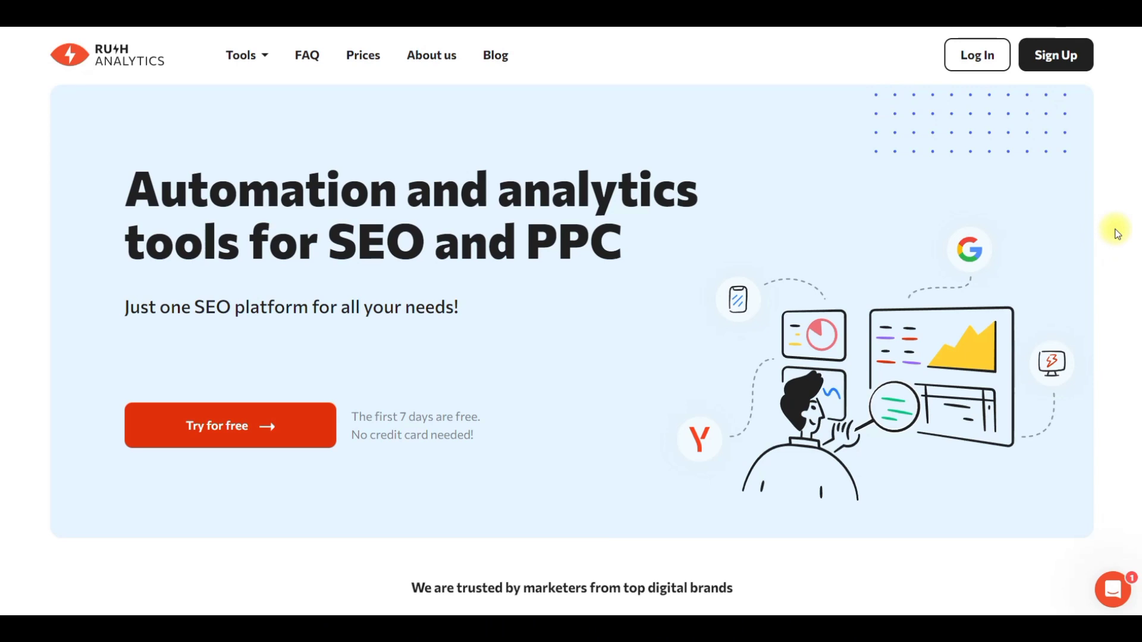
Log in to the account and start a new task in the Rank tracker tool.
{"action": "left_click", "coordinate": [962, 58]}
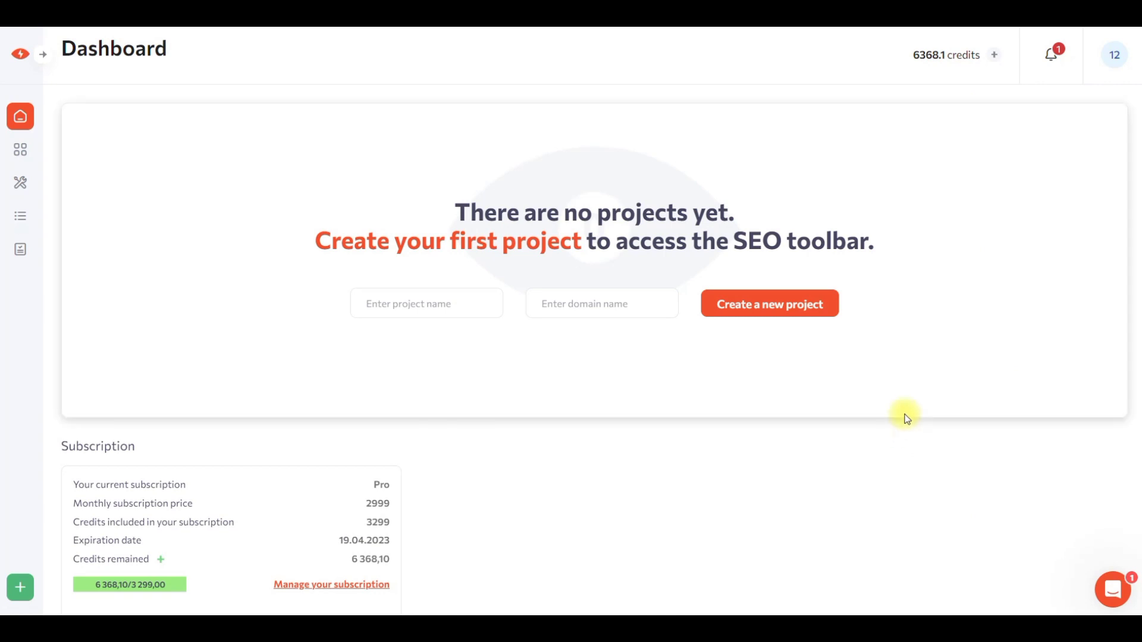
{"action": "left_click", "coordinate": [43, 54]}
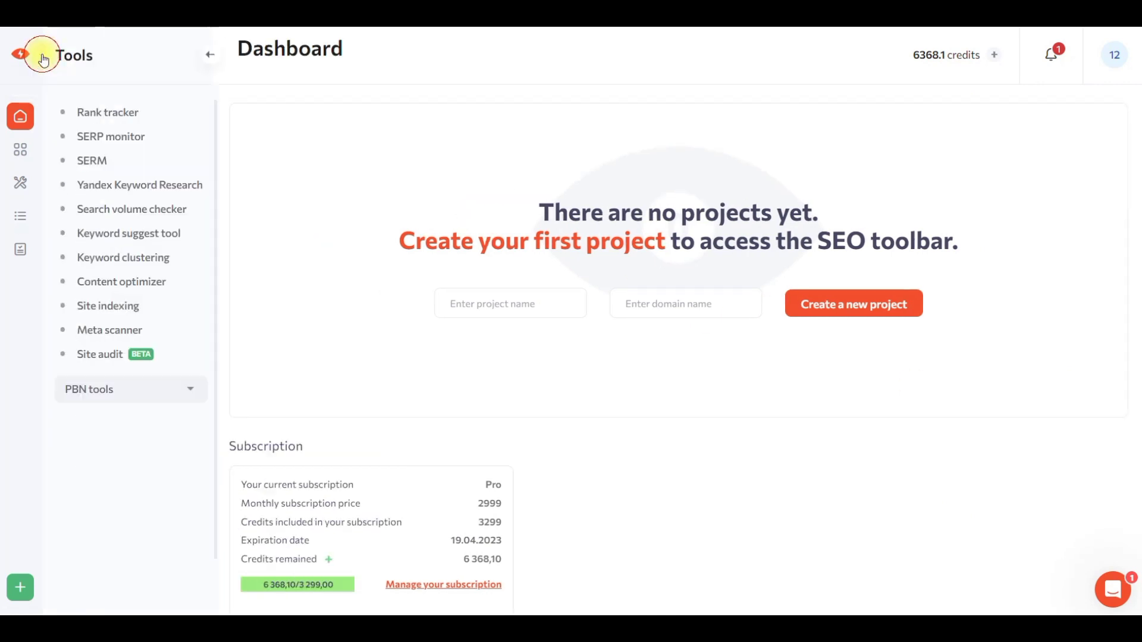
{"action": "left_click", "coordinate": [111, 113]}
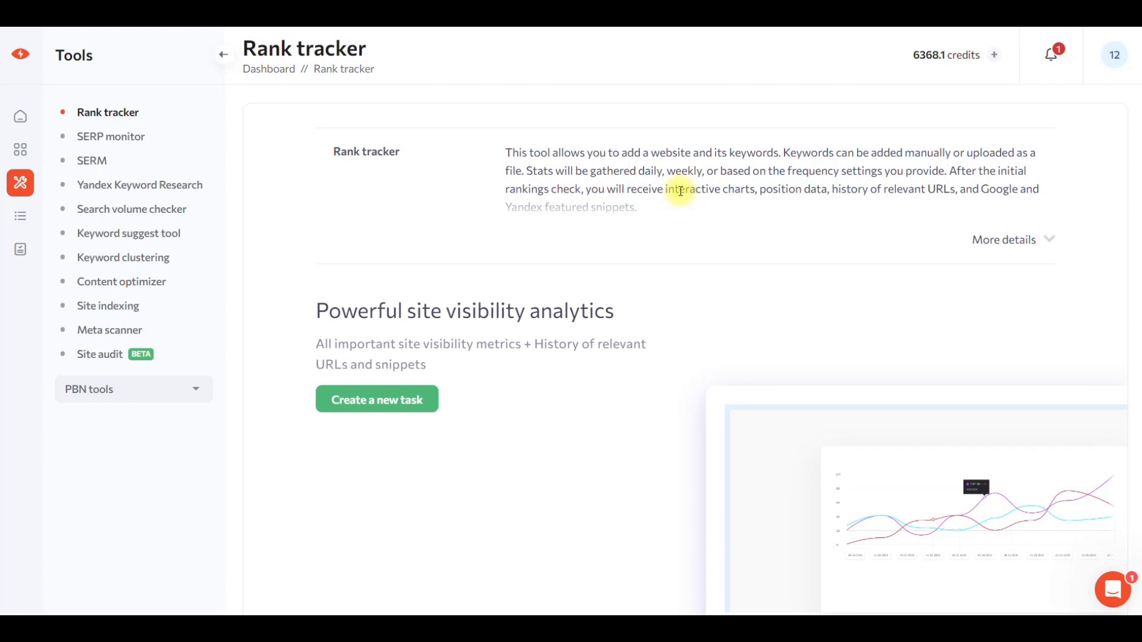
{"action": "left_click", "coordinate": [378, 401]}
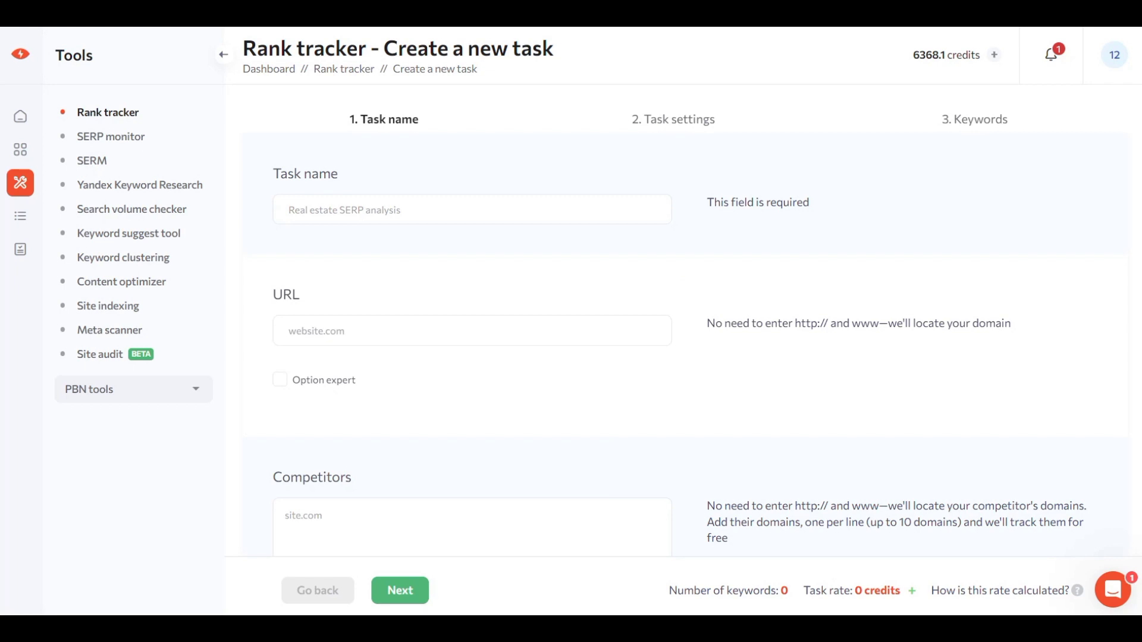
Name the task "Aliexpress dropshipping" and enter site.com as the URL to track.
{"action": "left_click", "coordinate": [485, 208]}
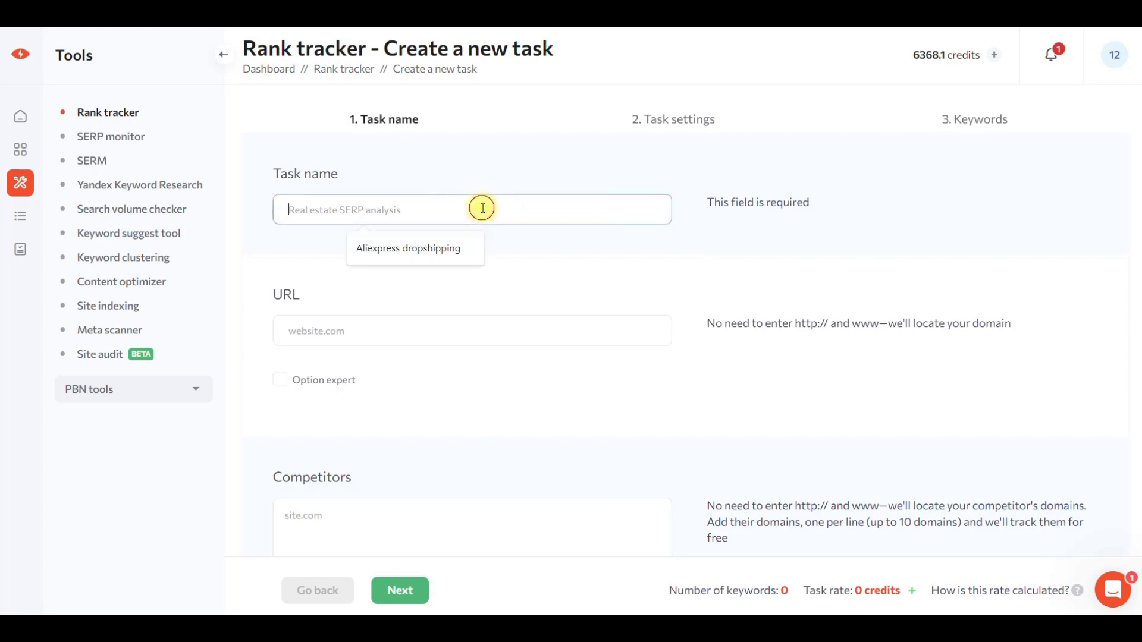
{"action": "left_click", "coordinate": [390, 249]}
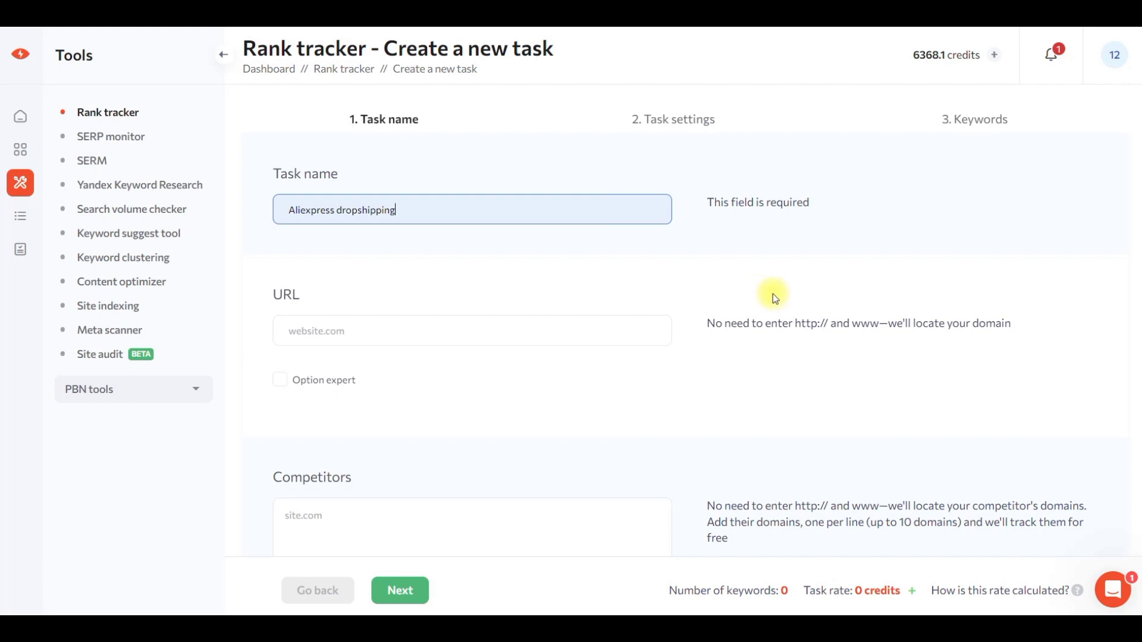
{"action": "left_click", "coordinate": [559, 331]}
{"action": "type", "text": "site.com"}
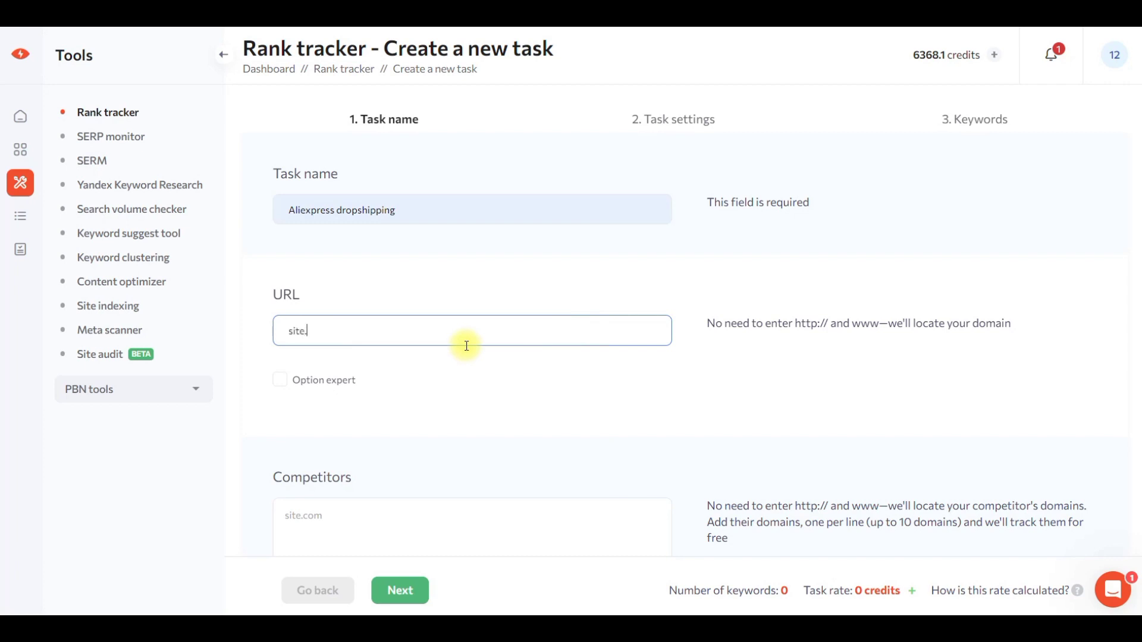
{"action": "left_click", "coordinate": [543, 289]}
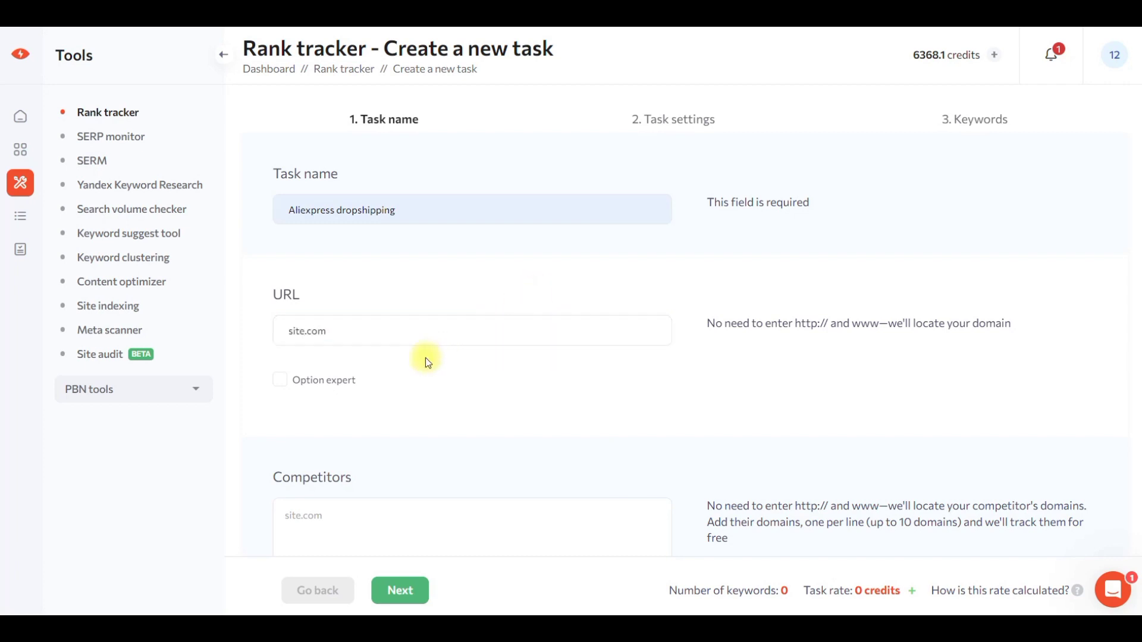
Enable the expert option for the URL and proceed to the task settings stage.
{"action": "left_click", "coordinate": [326, 379]}
{"action": "scroll", "coordinate": [467, 360], "scroll_direction": "down", "scroll_amount": 1}
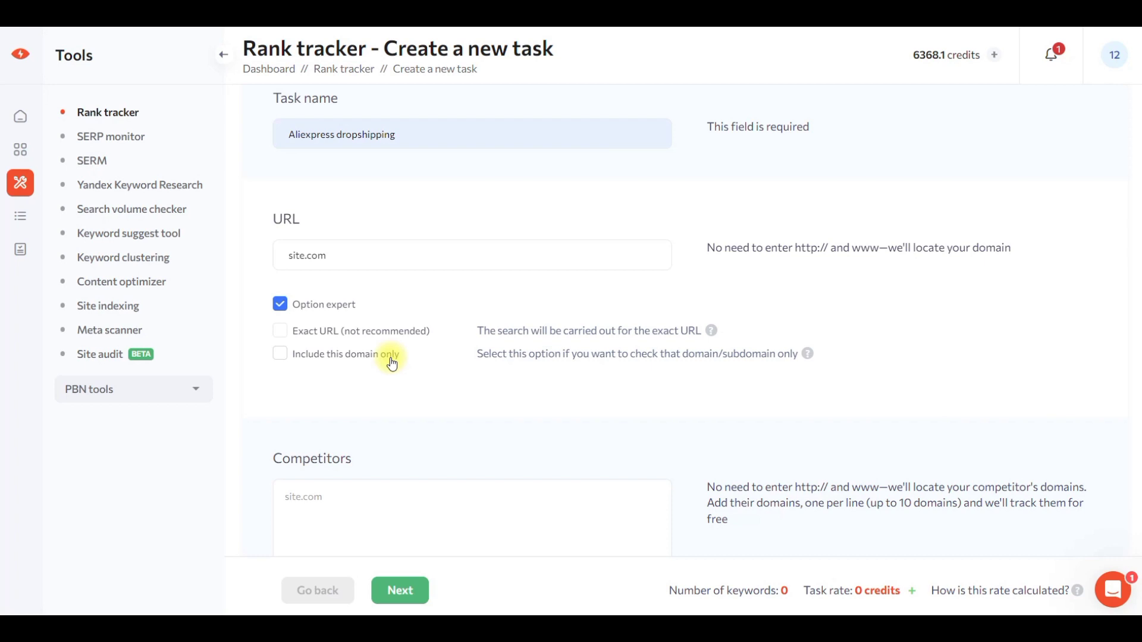
{"action": "scroll", "coordinate": [392, 359], "scroll_direction": "down", "scroll_amount": 4}
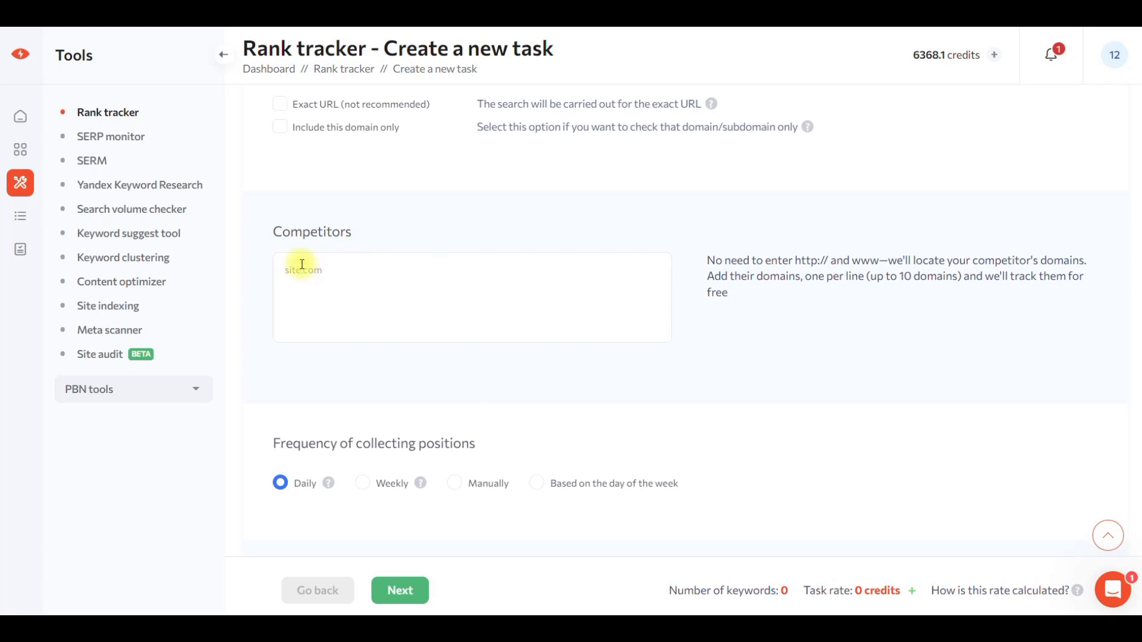
{"action": "scroll", "coordinate": [505, 279], "scroll_direction": "down", "scroll_amount": 2}
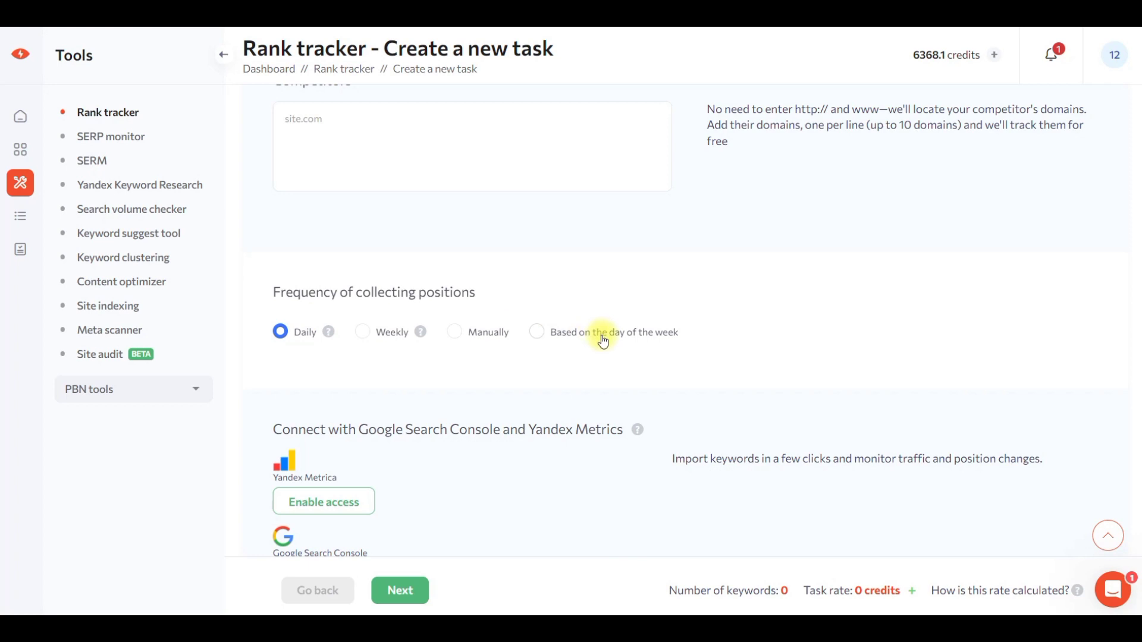
{"action": "mouse_move", "coordinate": [332, 336]}
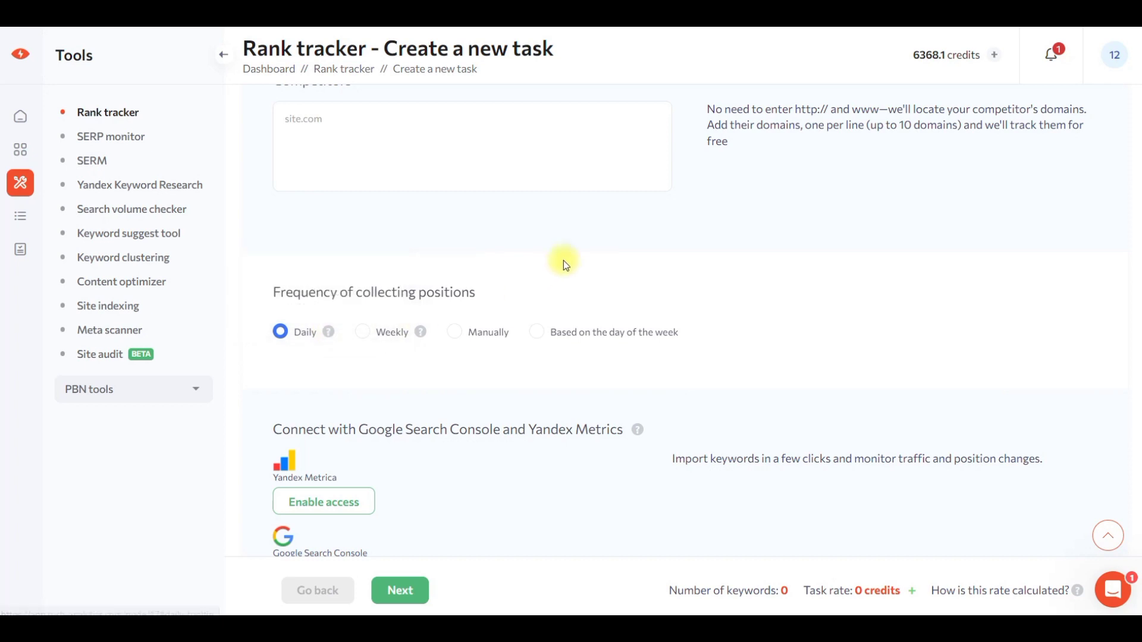
{"action": "scroll", "coordinate": [563, 260], "scroll_direction": "down", "scroll_amount": 2}
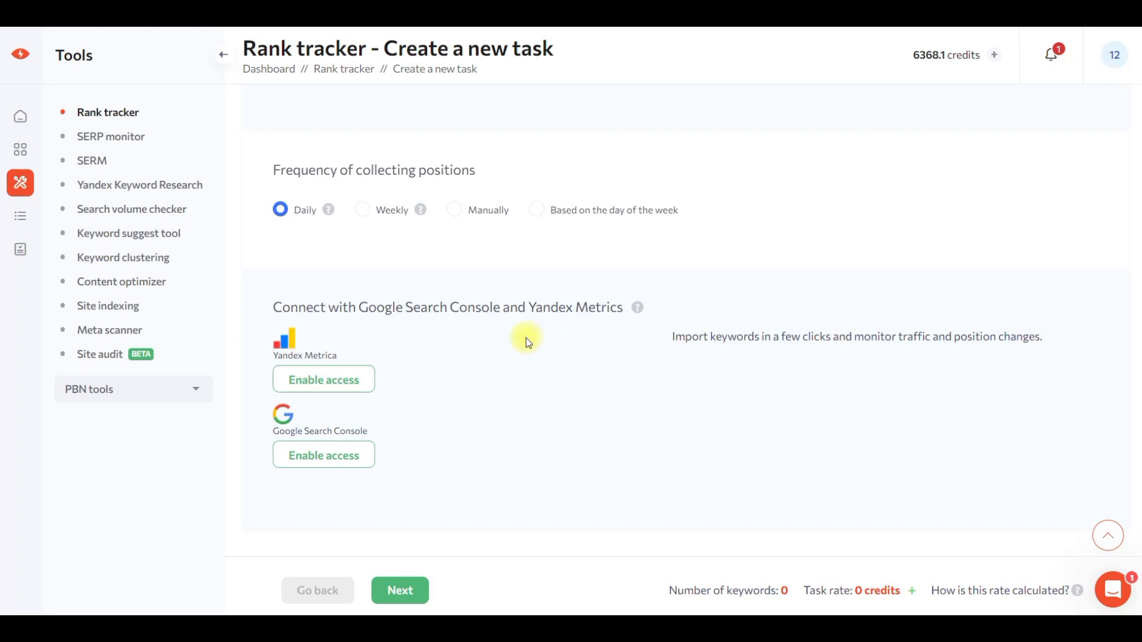
{"action": "scroll", "coordinate": [523, 398], "scroll_direction": "up", "scroll_amount": 7}
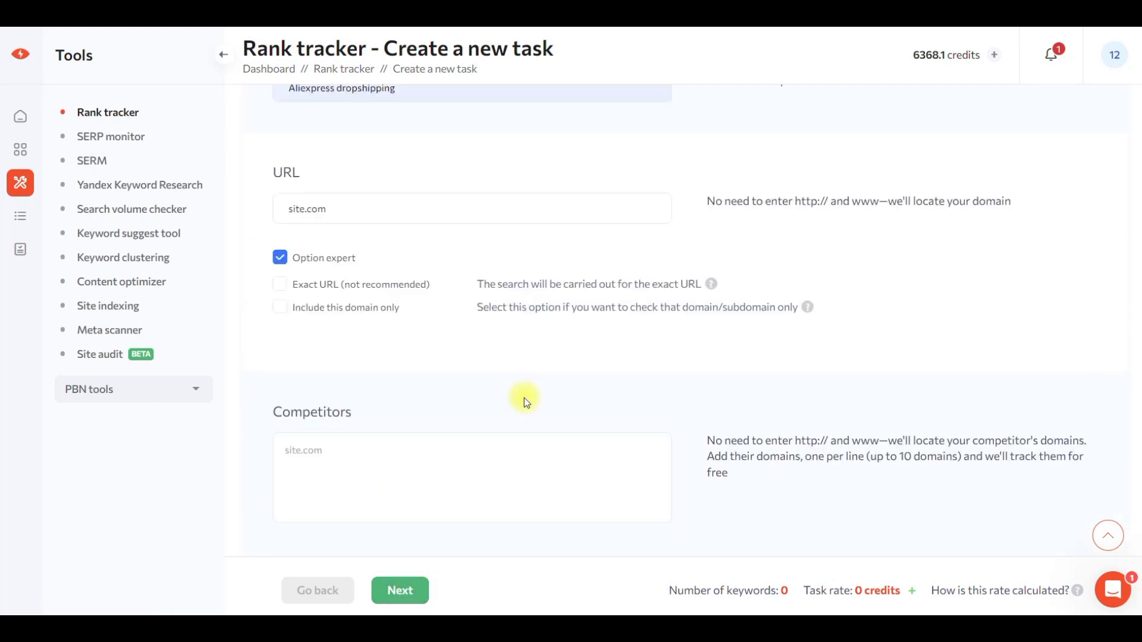
{"action": "scroll", "coordinate": [523, 398], "scroll_direction": "down", "scroll_amount": 2}
{"action": "left_click", "coordinate": [415, 587]}
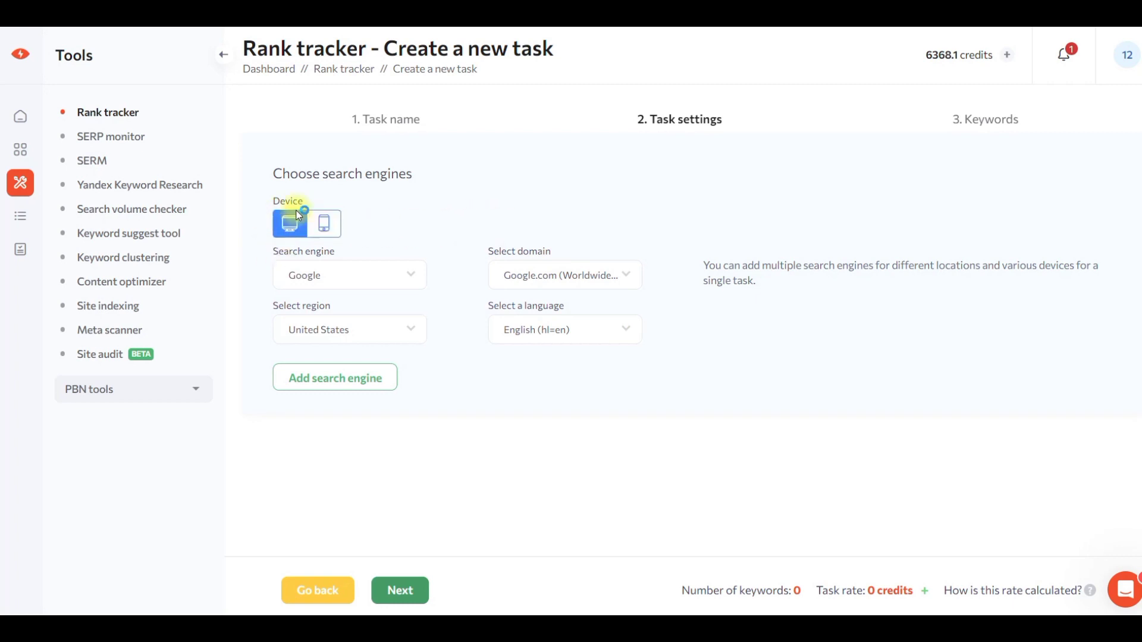
Add a desktop Google search engine with the Google.com (Worldwide) domain, United States region and English (hl=en) language.
{"action": "left_click", "coordinate": [308, 236]}
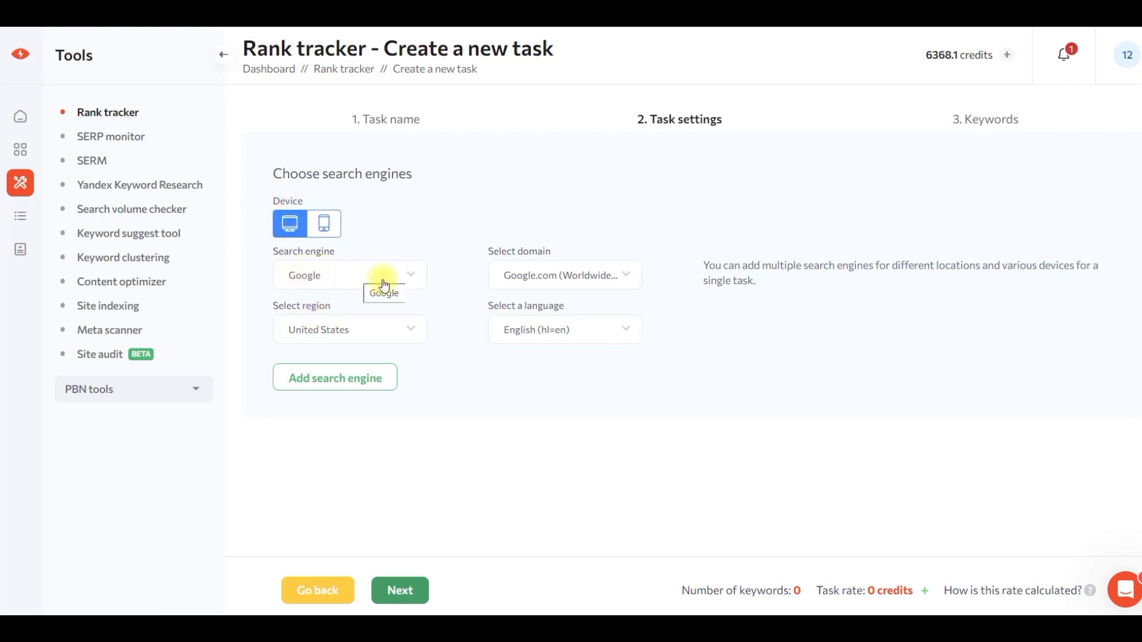
{"action": "left_click", "coordinate": [592, 273]}
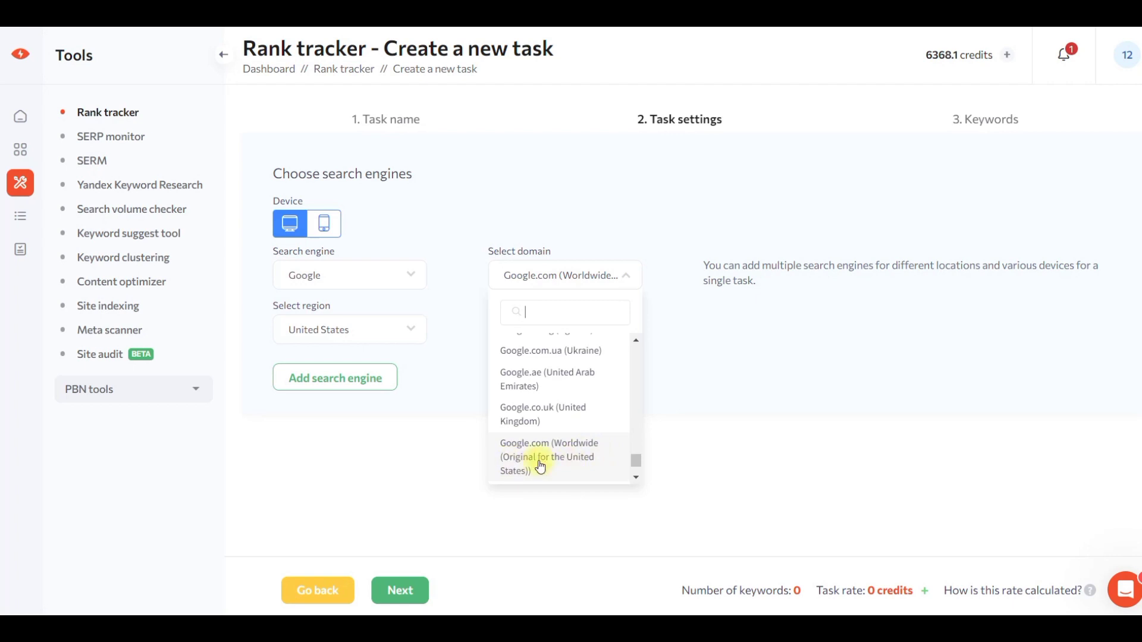
{"action": "left_click", "coordinate": [580, 178]}
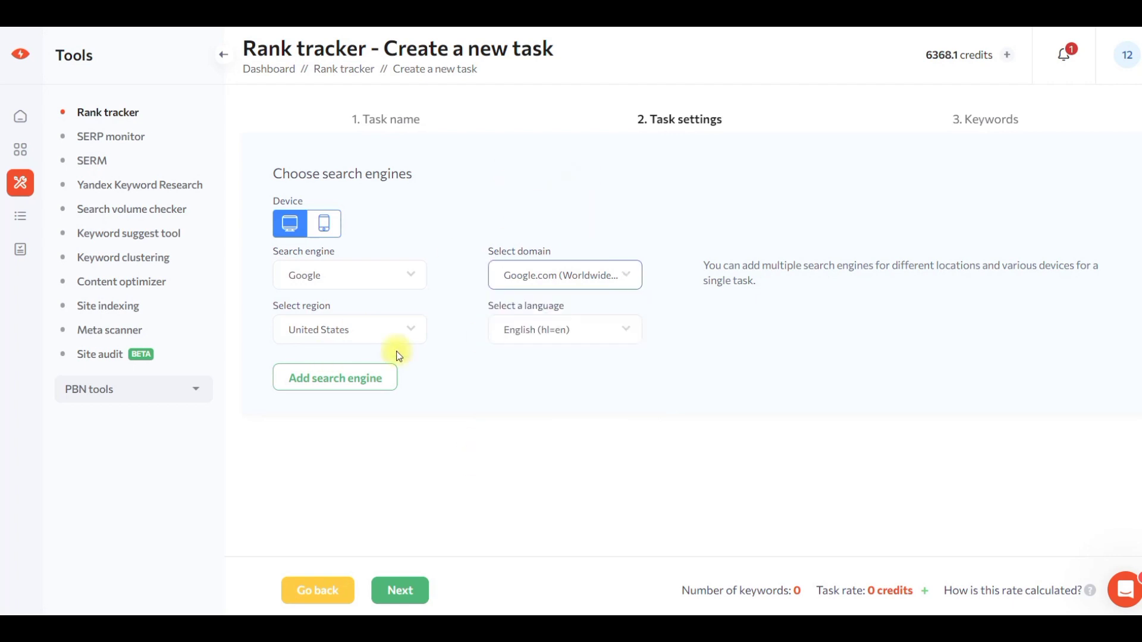
{"action": "left_click", "coordinate": [400, 326]}
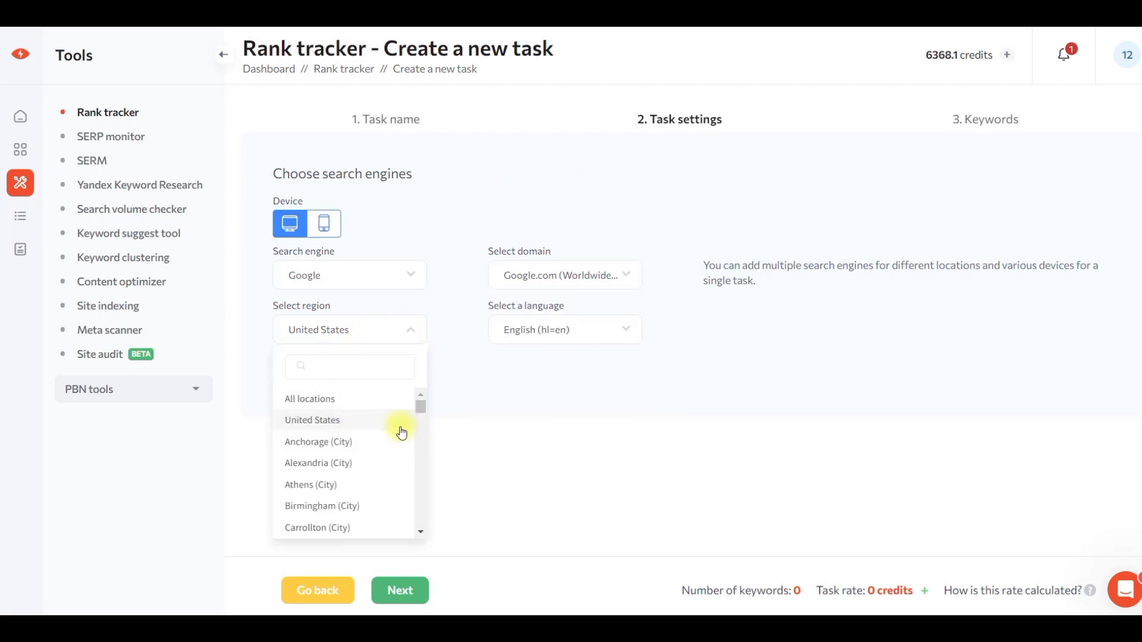
{"action": "scroll", "coordinate": [375, 414], "scroll_direction": "down", "scroll_amount": 3}
{"action": "left_click", "coordinate": [439, 281]}
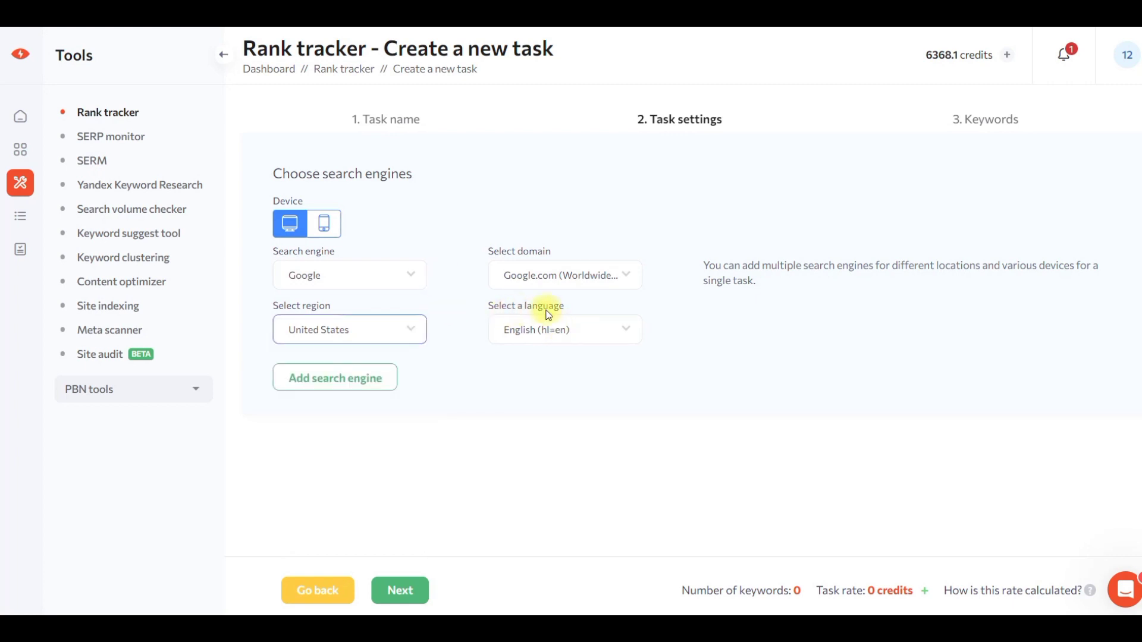
{"action": "left_click", "coordinate": [570, 330]}
{"action": "left_click_drag", "start_coordinate": [636, 404], "coordinate": [640, 422]}
{"action": "left_click", "coordinate": [737, 309]}
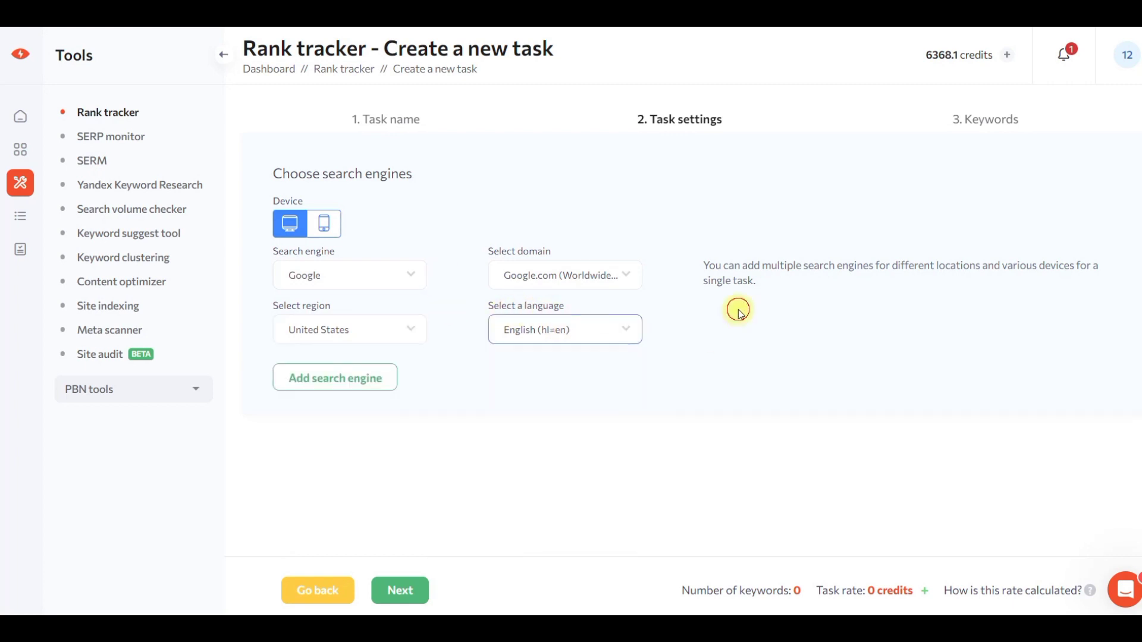
{"action": "left_click", "coordinate": [313, 380]}
Add the same Google United States search engine for mobile devices and proceed to the keywords stage.
{"action": "left_click", "coordinate": [322, 224]}
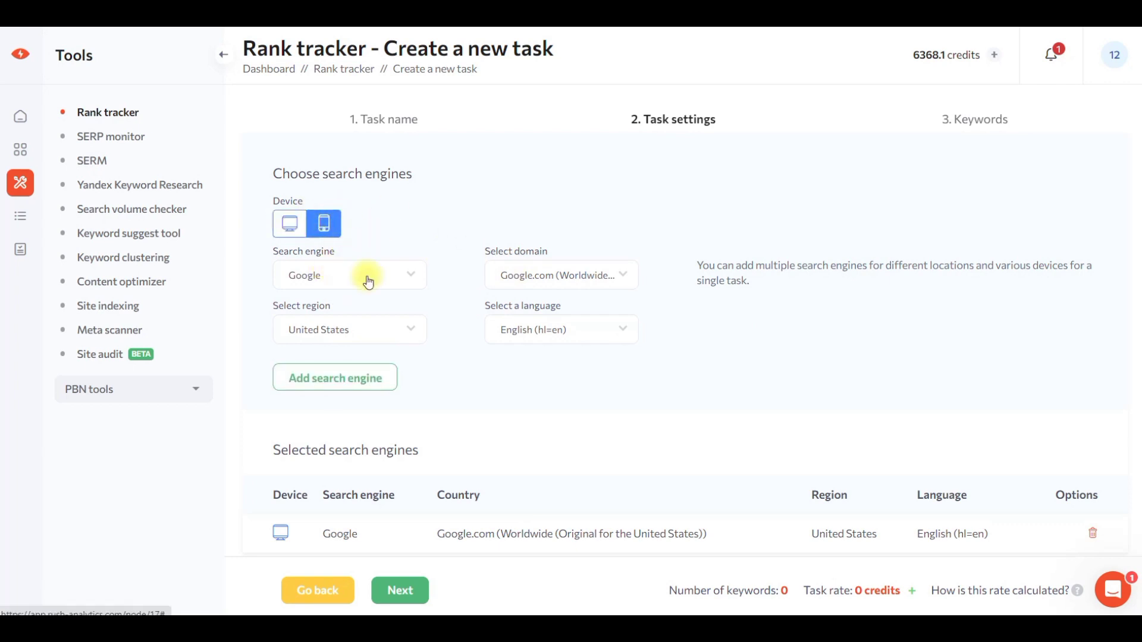
{"action": "left_click", "coordinate": [334, 378]}
{"action": "scroll", "coordinate": [410, 285], "scroll_direction": "down", "scroll_amount": 1}
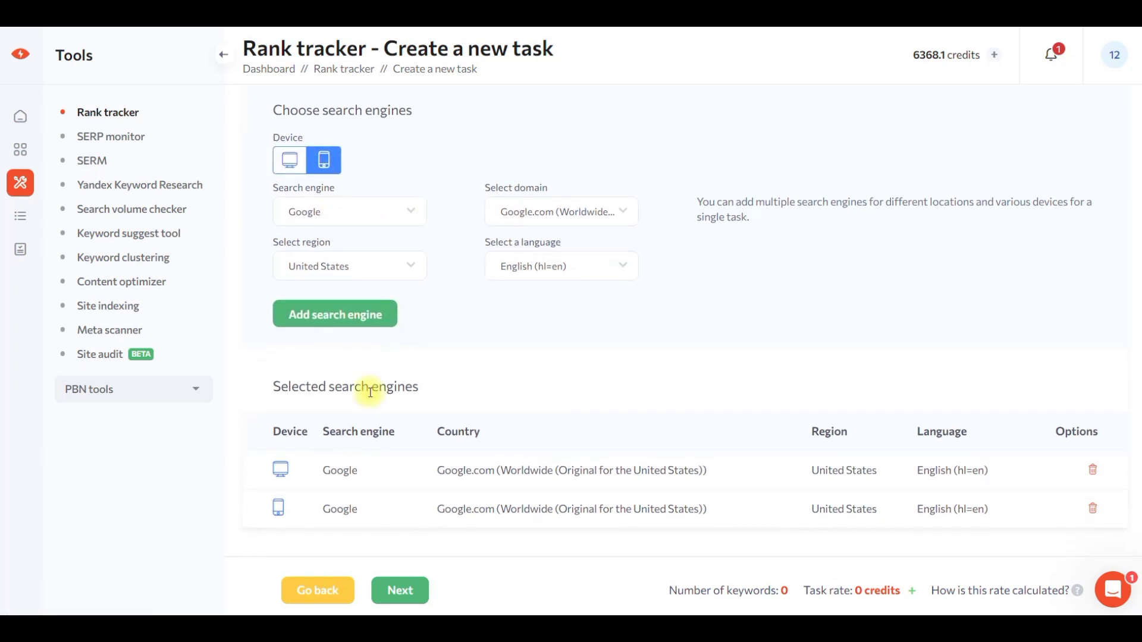
{"action": "scroll", "coordinate": [473, 342], "scroll_direction": "up", "scroll_amount": 1}
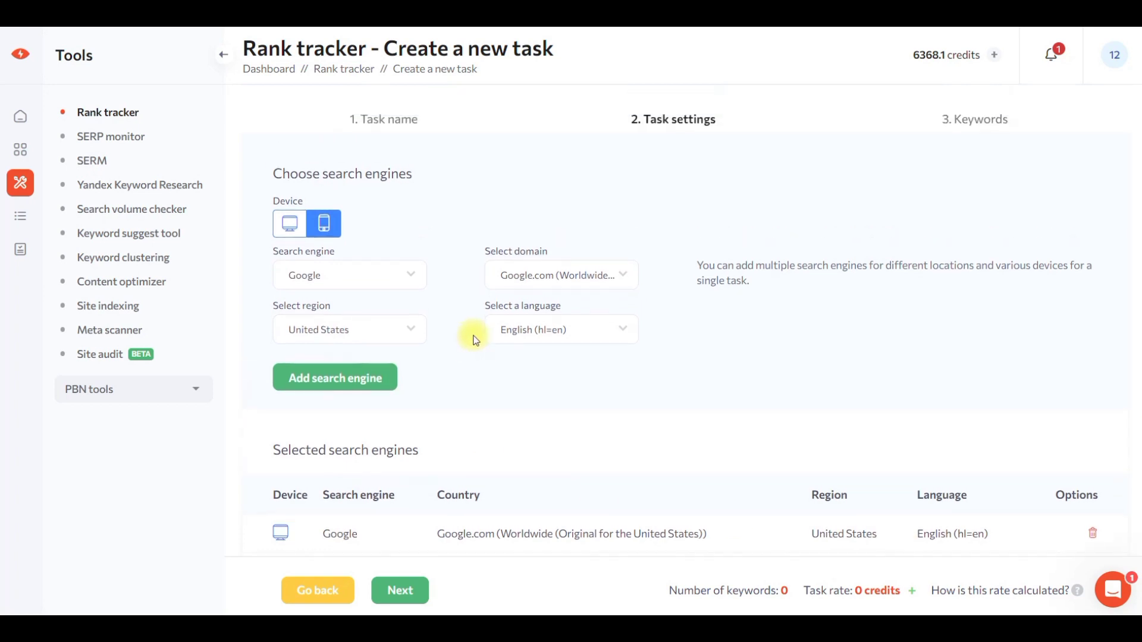
{"action": "left_click", "coordinate": [401, 588]}
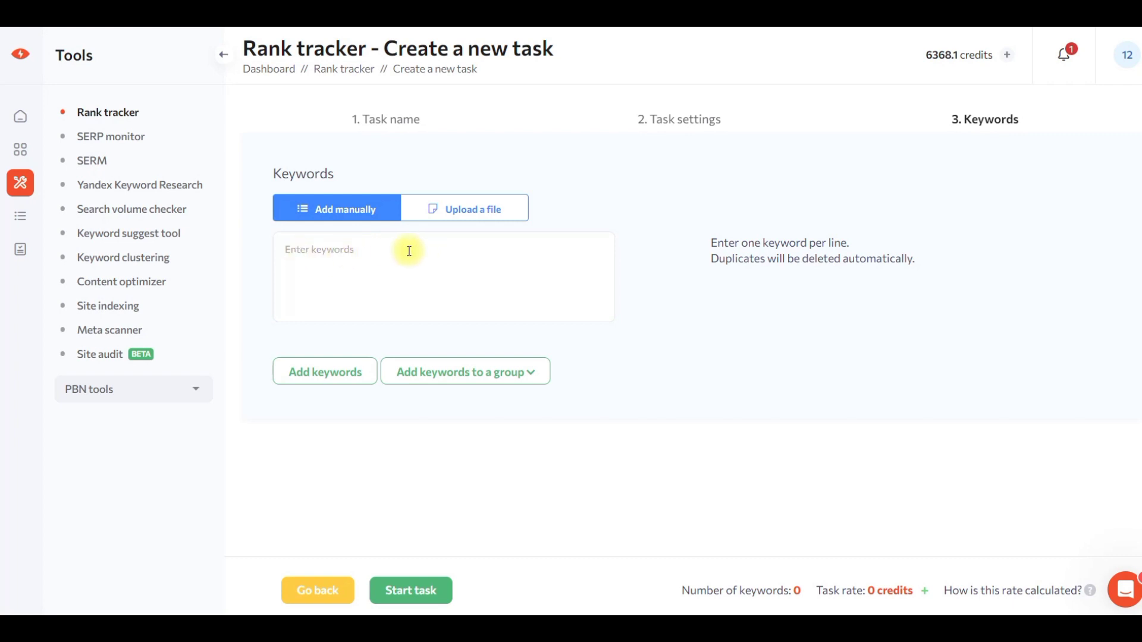
Examine the file upload options for keywords, including the keyword column choices, and return to manual keyword entry.
{"action": "left_click", "coordinate": [445, 212]}
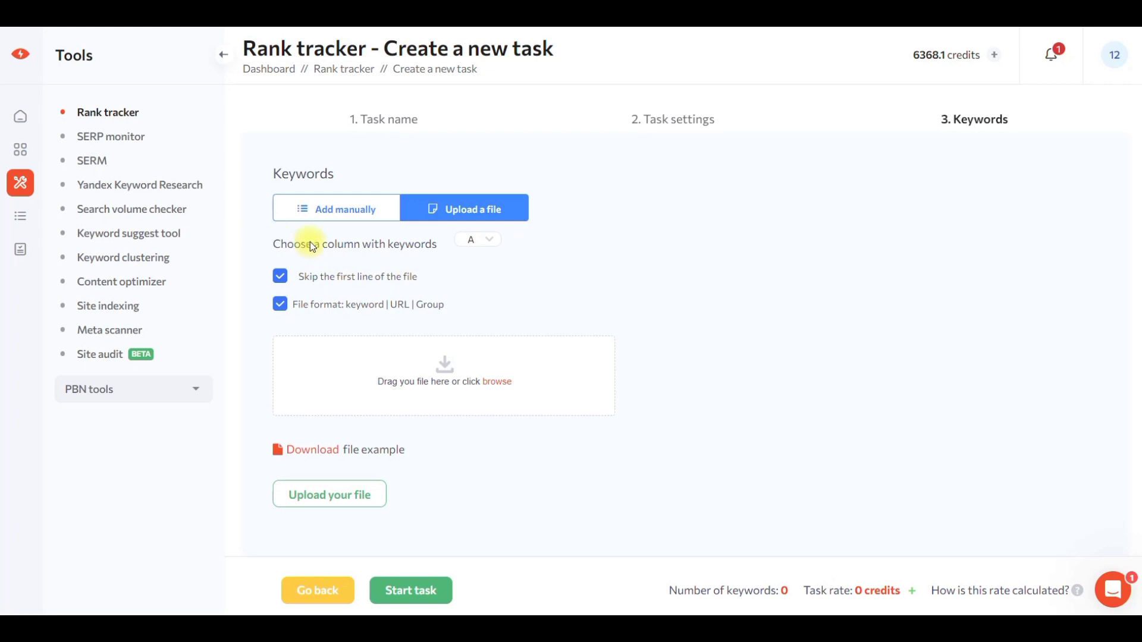
{"action": "left_click", "coordinate": [493, 243]}
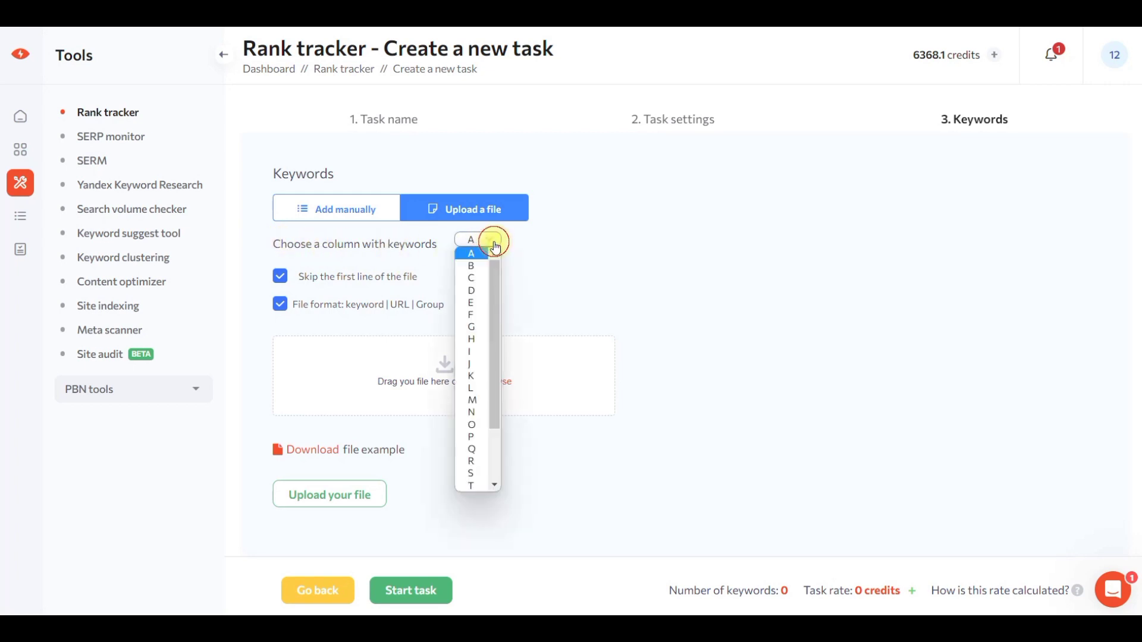
{"action": "left_click", "coordinate": [542, 230]}
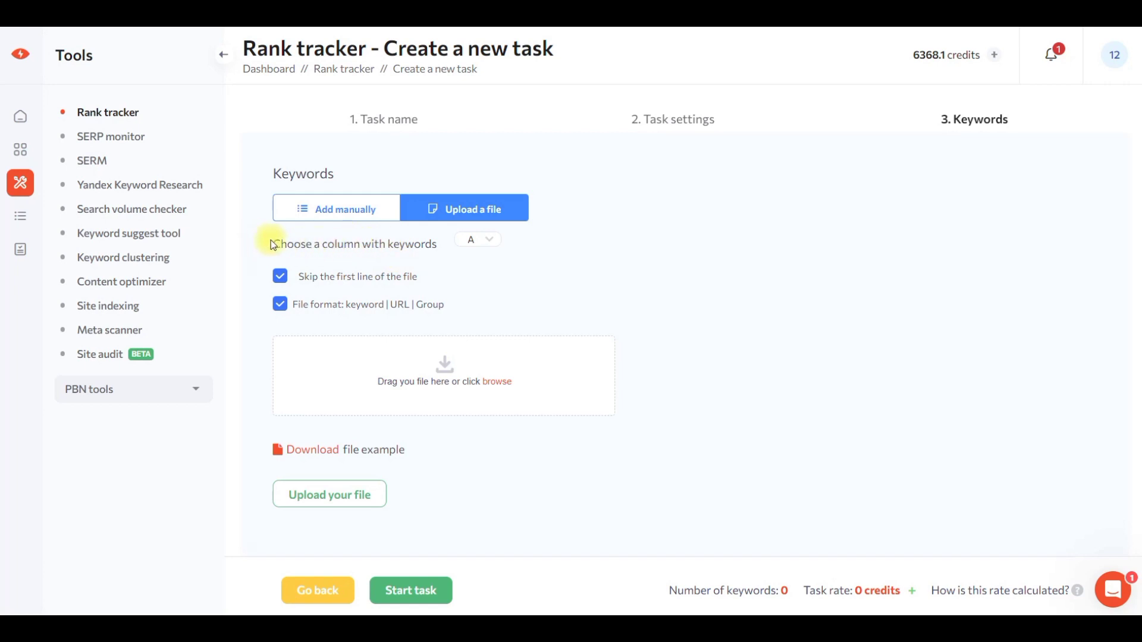
{"action": "left_click_drag", "start_coordinate": [273, 244], "coordinate": [438, 244]}
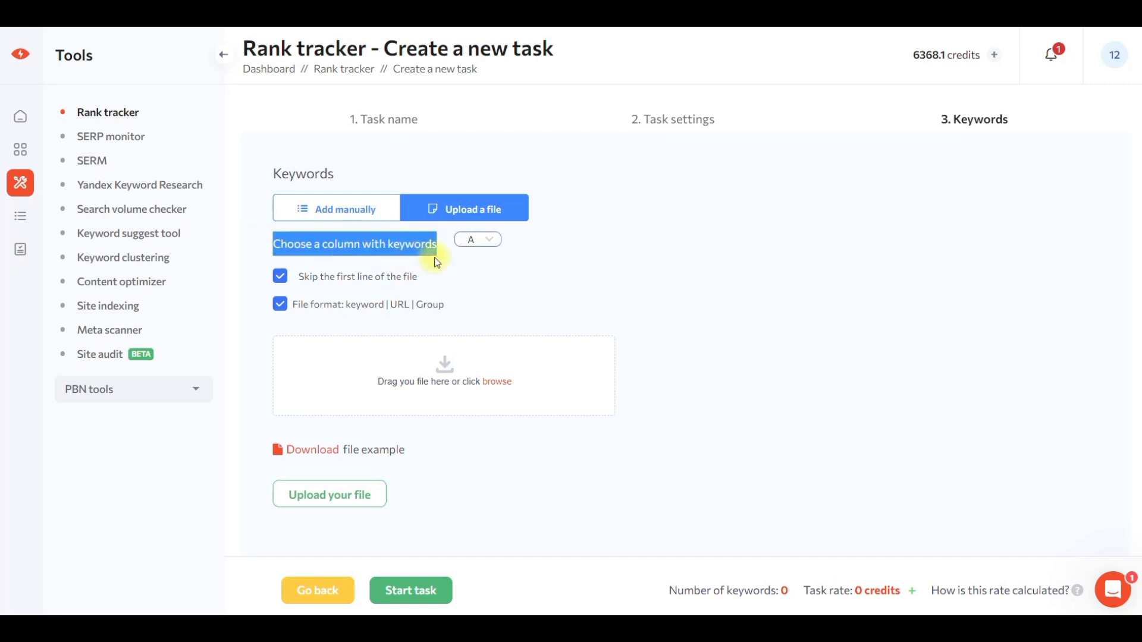
{"action": "left_click", "coordinate": [439, 261]}
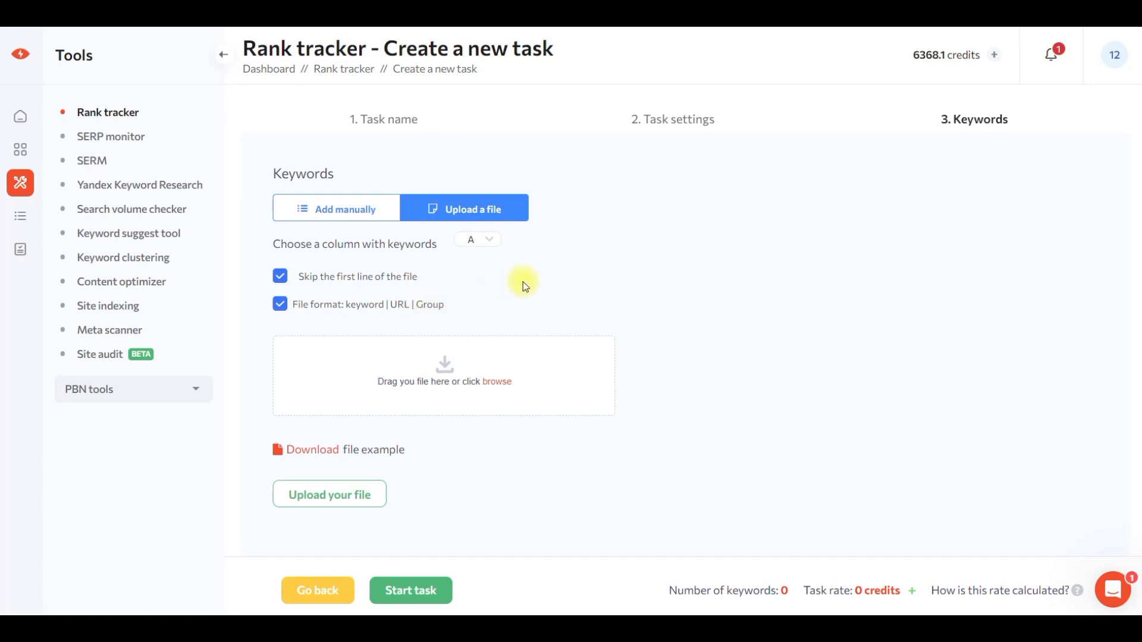
{"action": "scroll", "coordinate": [529, 274], "scroll_direction": "down", "scroll_amount": 1}
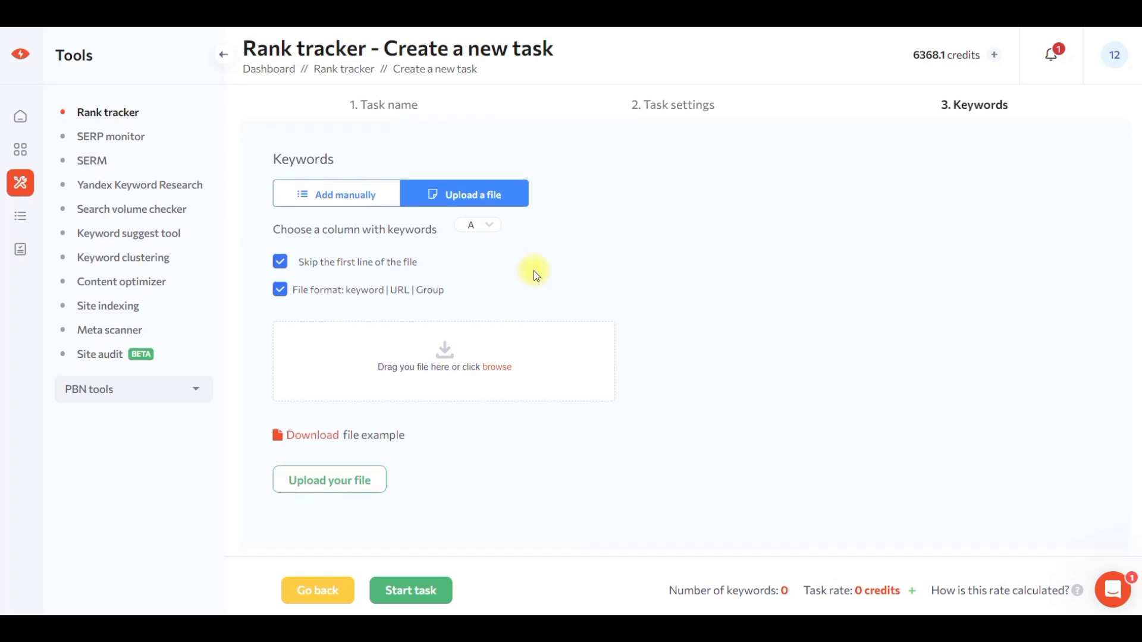
{"action": "scroll", "coordinate": [550, 257], "scroll_direction": "up", "scroll_amount": 1}
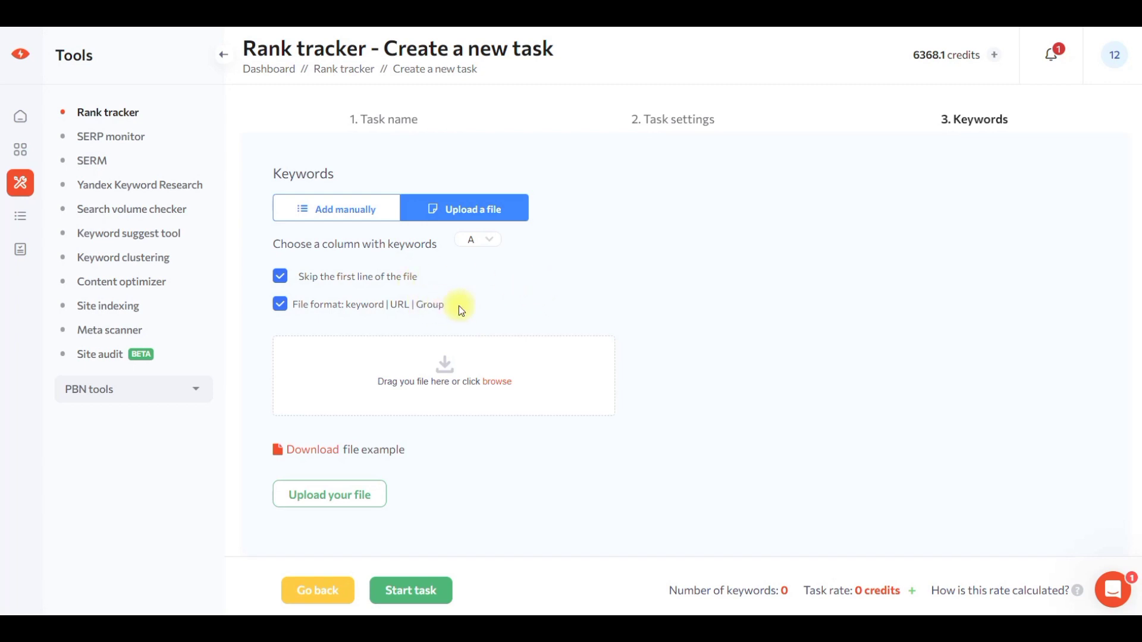
{"action": "scroll", "coordinate": [628, 302], "scroll_direction": "down", "scroll_amount": 1}
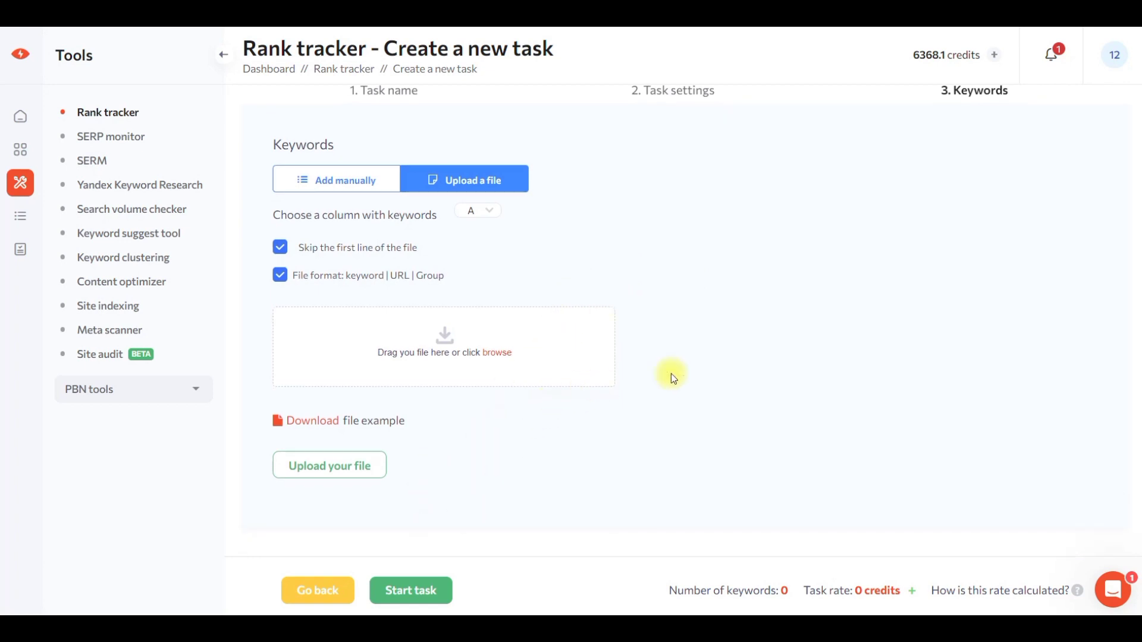
{"action": "scroll", "coordinate": [671, 379], "scroll_direction": "up", "scroll_amount": 1}
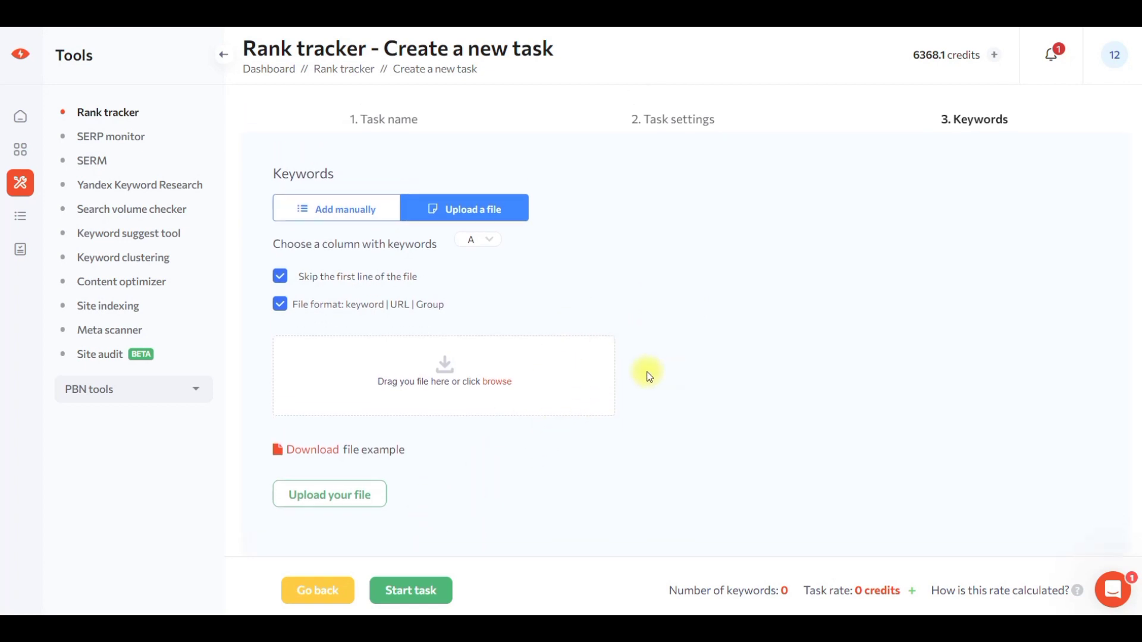
{"action": "left_click", "coordinate": [337, 217]}
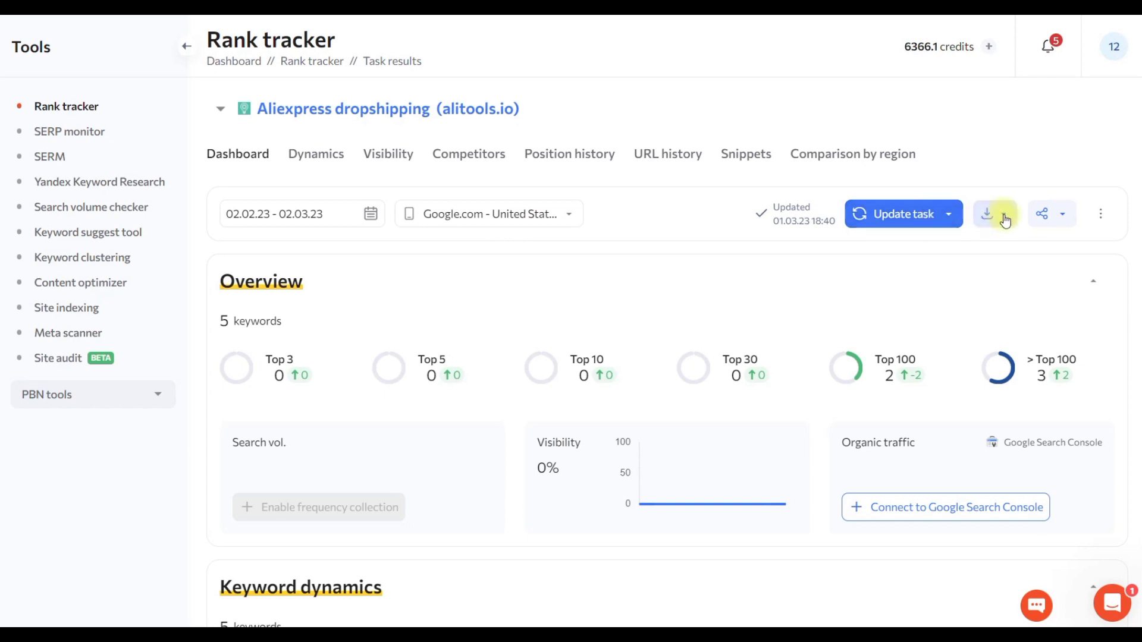
Check the sharing options of the Aliexpress dropshipping task results and examine the dashboard's Overview section.
{"action": "left_click", "coordinate": [1052, 214]}
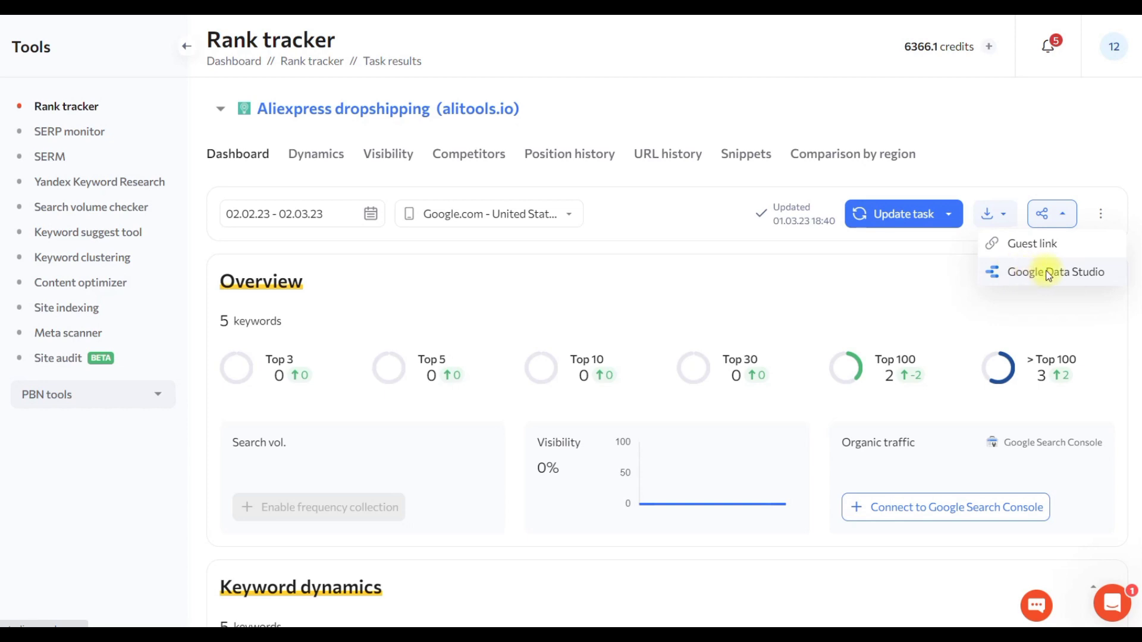
{"action": "left_click", "coordinate": [1074, 217]}
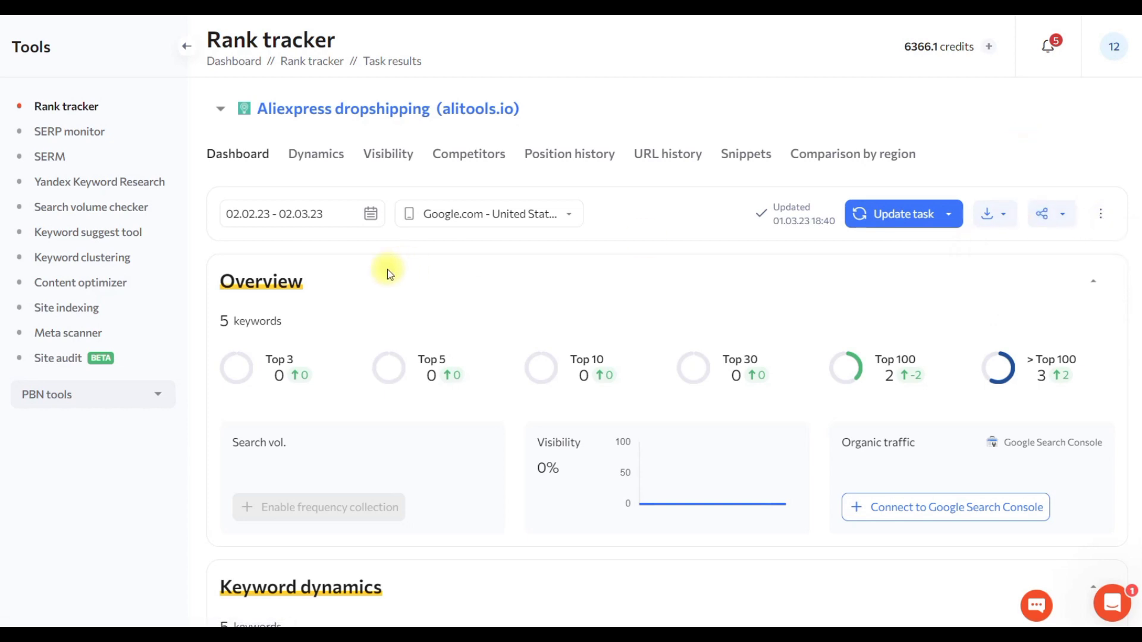
{"action": "scroll", "coordinate": [388, 271], "scroll_direction": "down", "scroll_amount": 1}
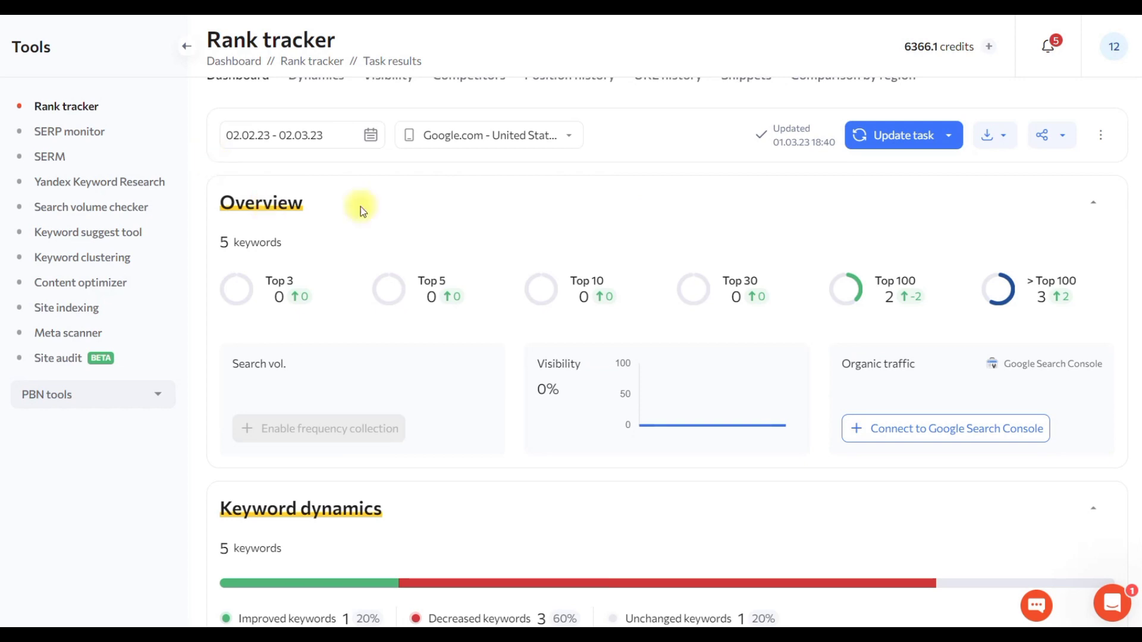
{"action": "scroll", "coordinate": [371, 212], "scroll_direction": "down", "scroll_amount": 1}
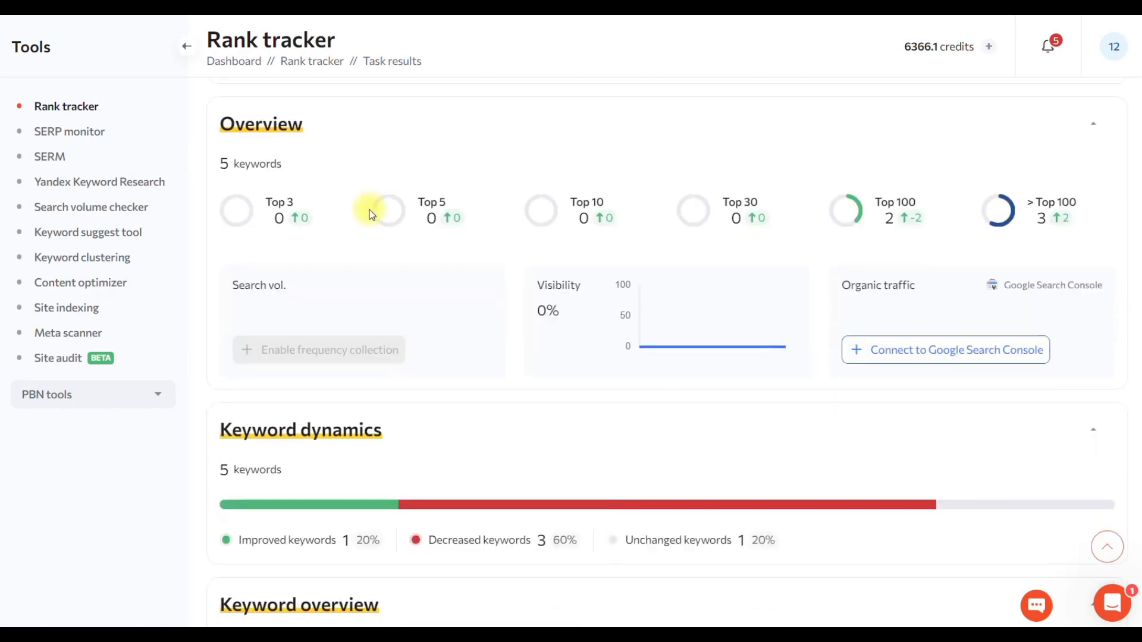
{"action": "scroll", "coordinate": [371, 212], "scroll_direction": "up", "scroll_amount": 1}
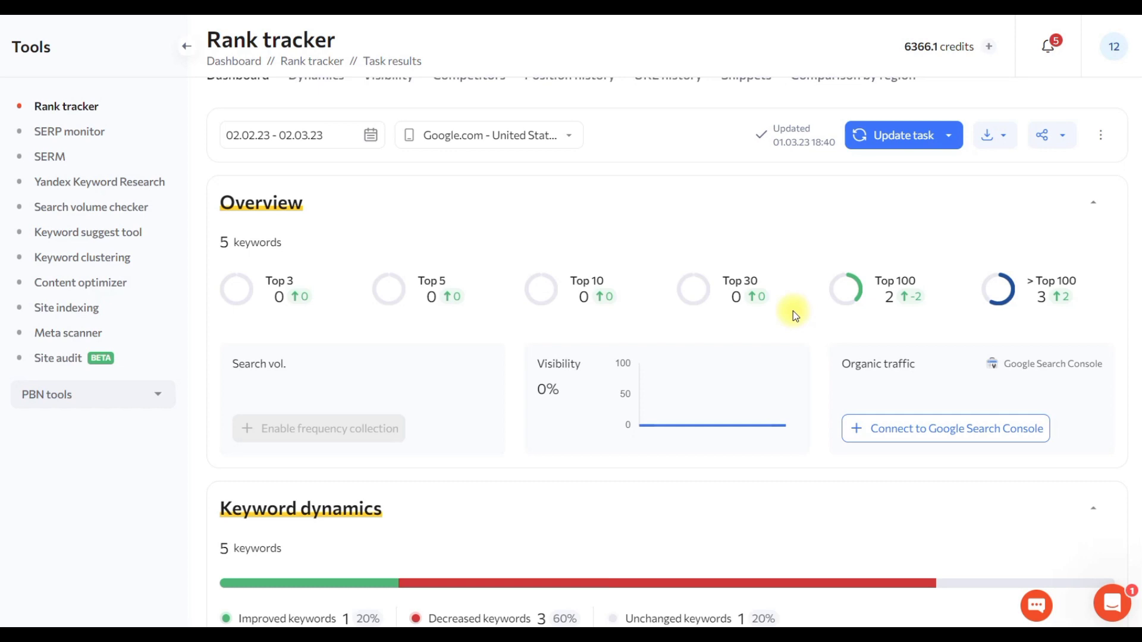
Examine the dashboard's Keyword dynamics, Keyword overview, URL overview, Tags overview, Competitors overview and Notes sections.
{"action": "scroll", "coordinate": [626, 323], "scroll_direction": "down", "scroll_amount": 3}
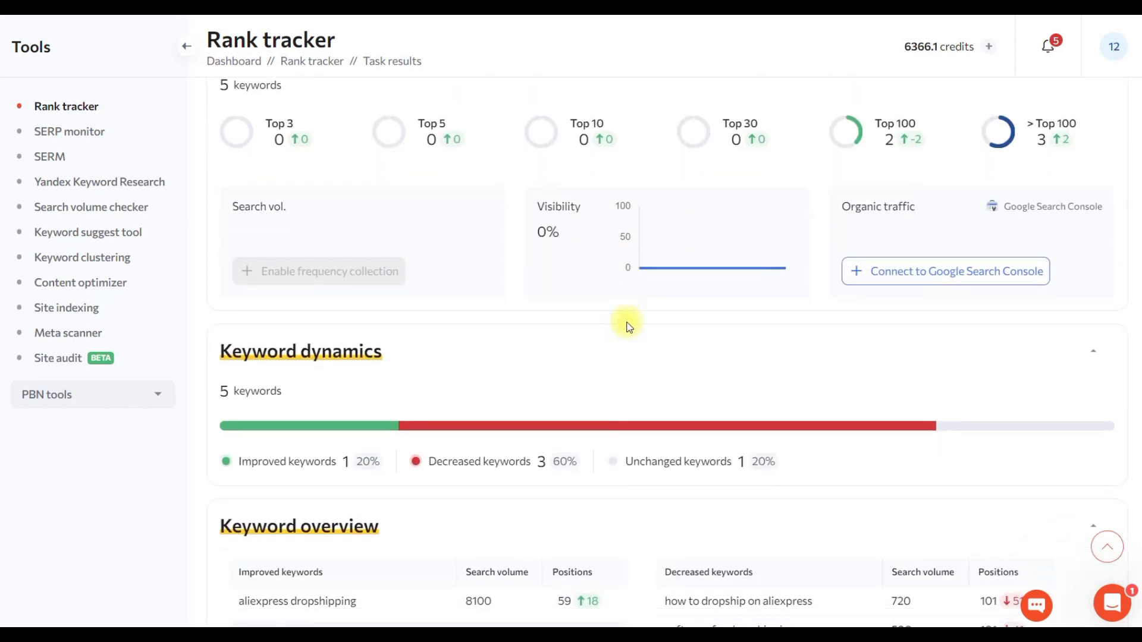
{"action": "scroll", "coordinate": [397, 331], "scroll_direction": "down", "scroll_amount": 3}
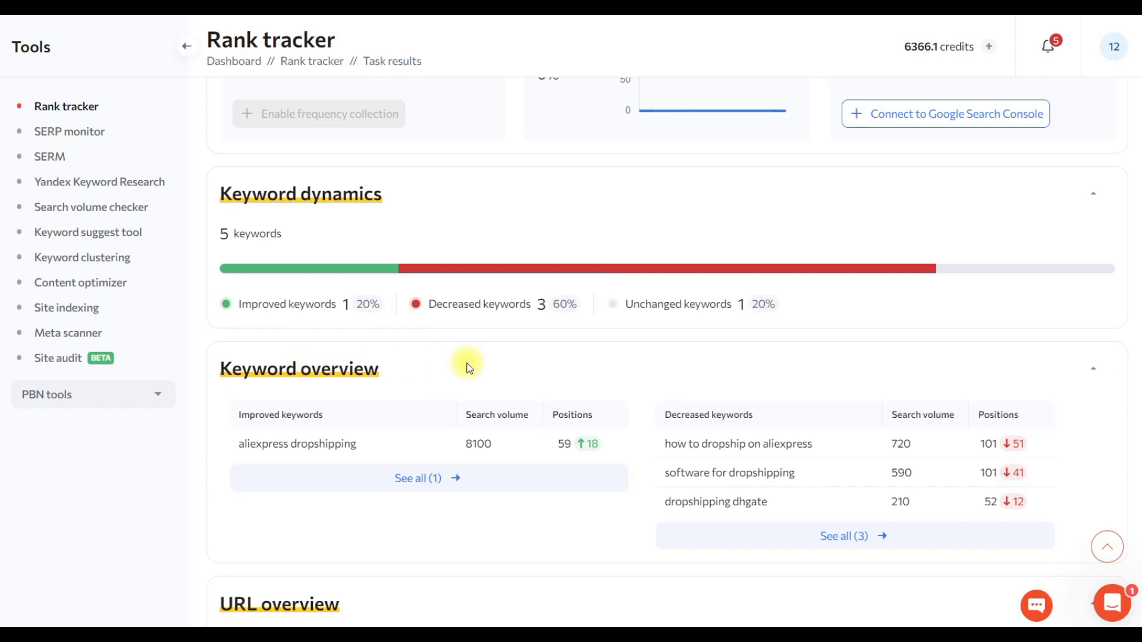
{"action": "scroll", "coordinate": [468, 367], "scroll_direction": "down", "scroll_amount": 3}
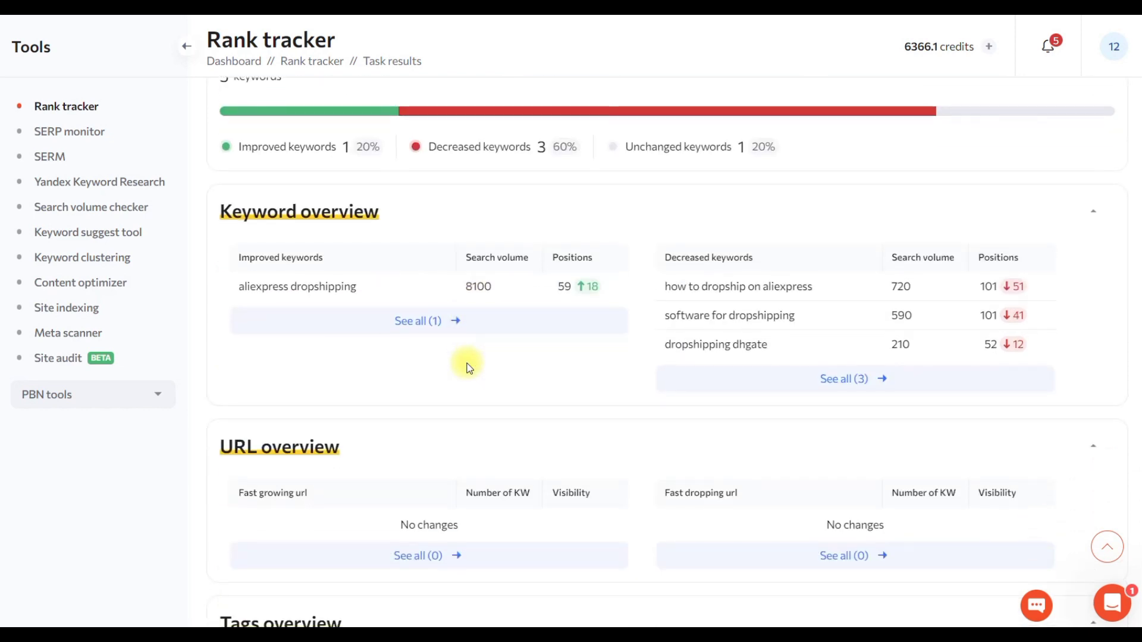
{"action": "scroll", "coordinate": [465, 321], "scroll_direction": "down", "scroll_amount": 3}
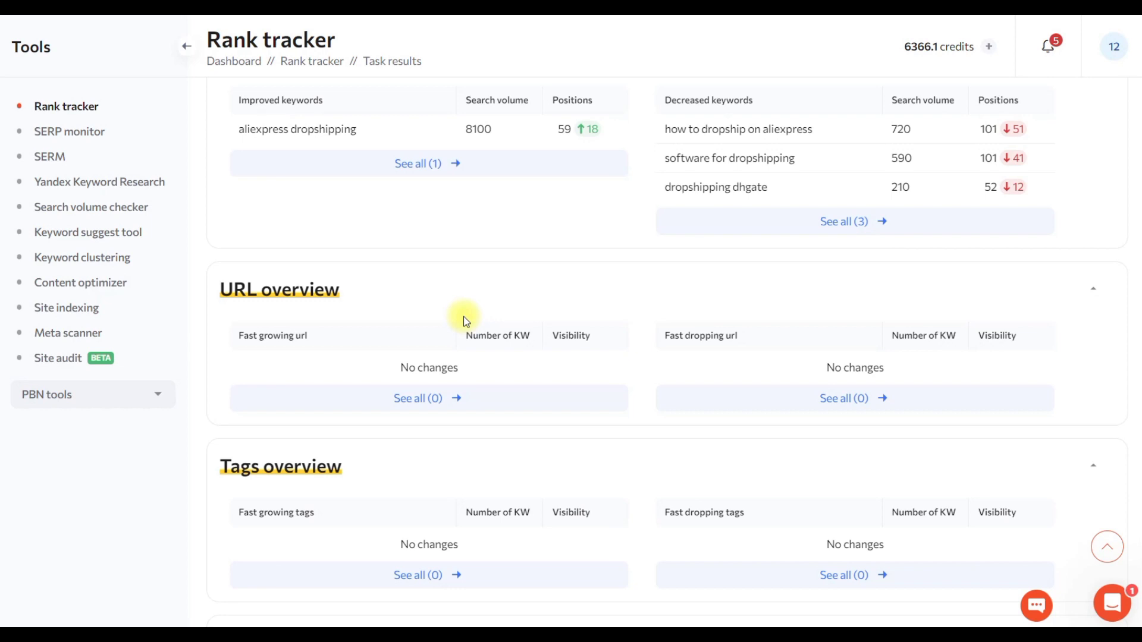
{"action": "scroll", "coordinate": [465, 321], "scroll_direction": "down", "scroll_amount": 3}
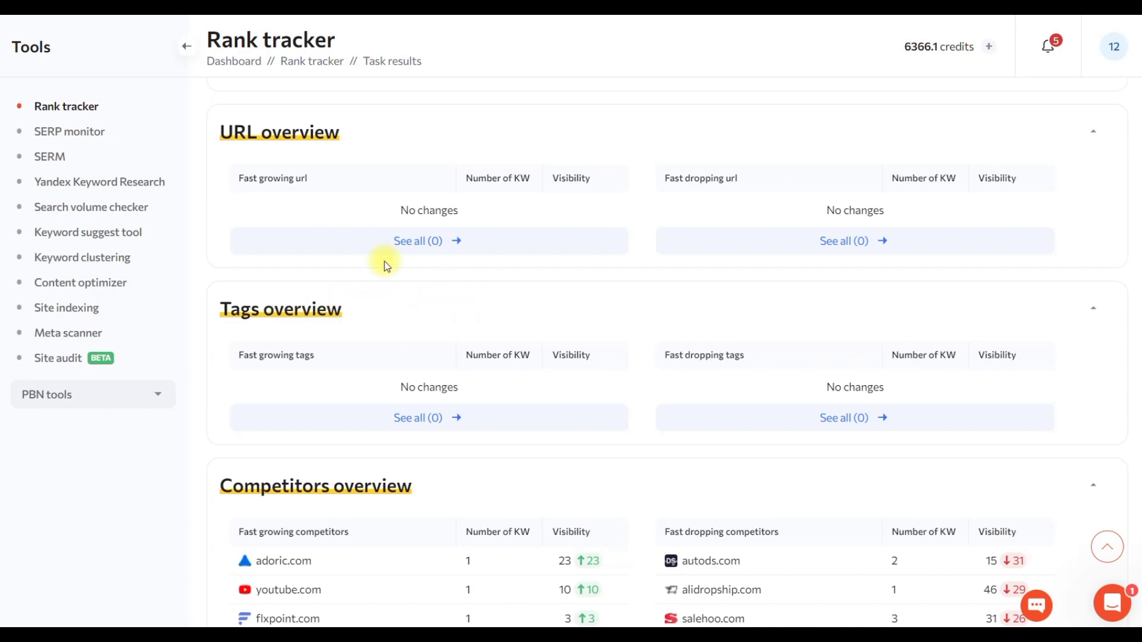
{"action": "scroll", "coordinate": [434, 239], "scroll_direction": "down", "scroll_amount": 3}
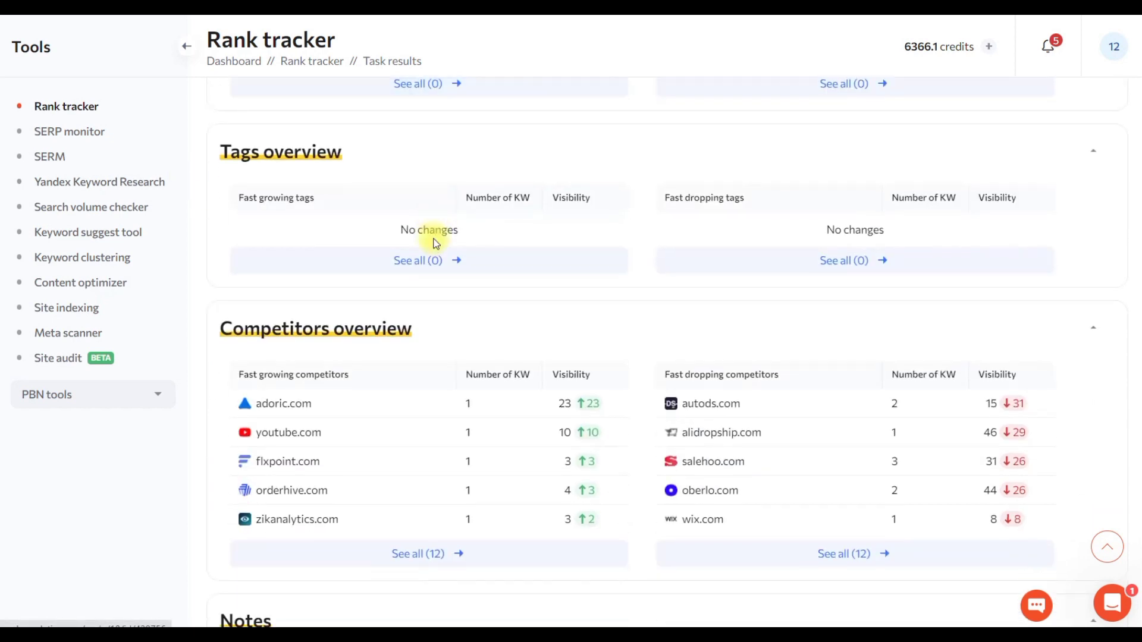
{"action": "scroll", "coordinate": [434, 240], "scroll_direction": "down", "scroll_amount": 1}
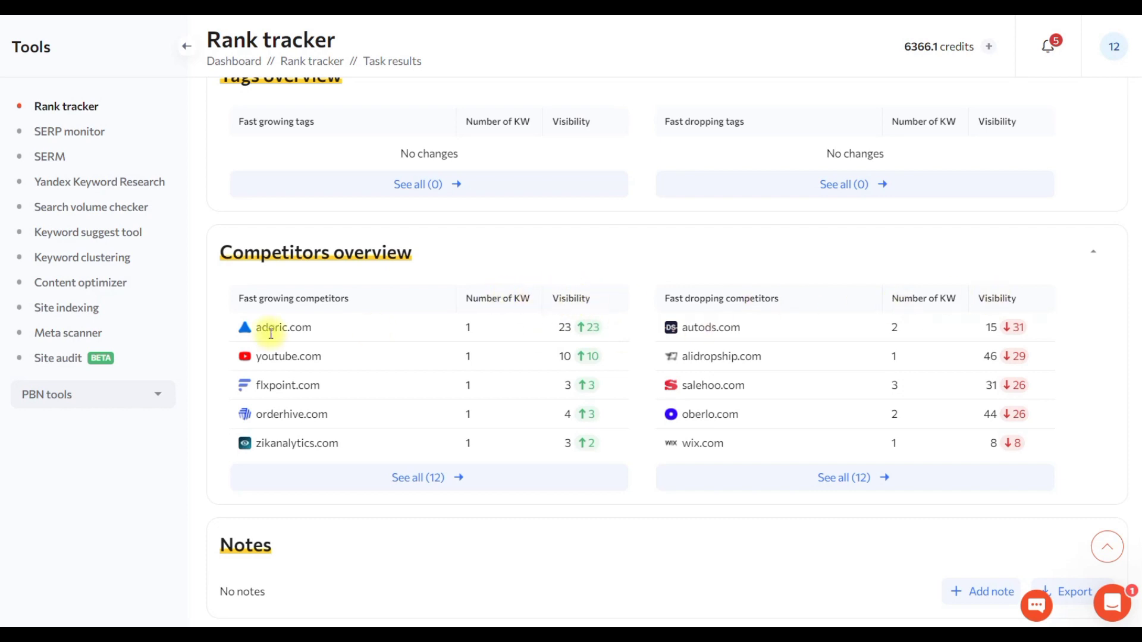
{"action": "scroll", "coordinate": [450, 291], "scroll_direction": "up", "scroll_amount": 5}
{"action": "scroll", "coordinate": [449, 291], "scroll_direction": "up", "scroll_amount": 10}
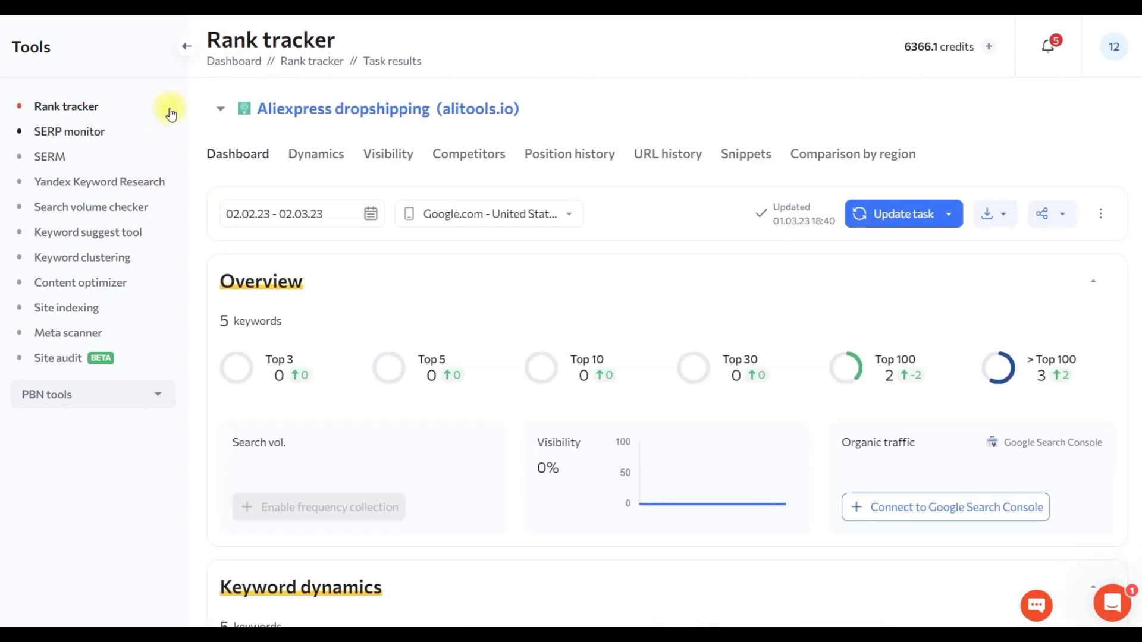
Open the Dynamics report and sort its keyword table by position changes for 02.03.23, declines first and improvements second.
{"action": "left_click", "coordinate": [339, 159]}
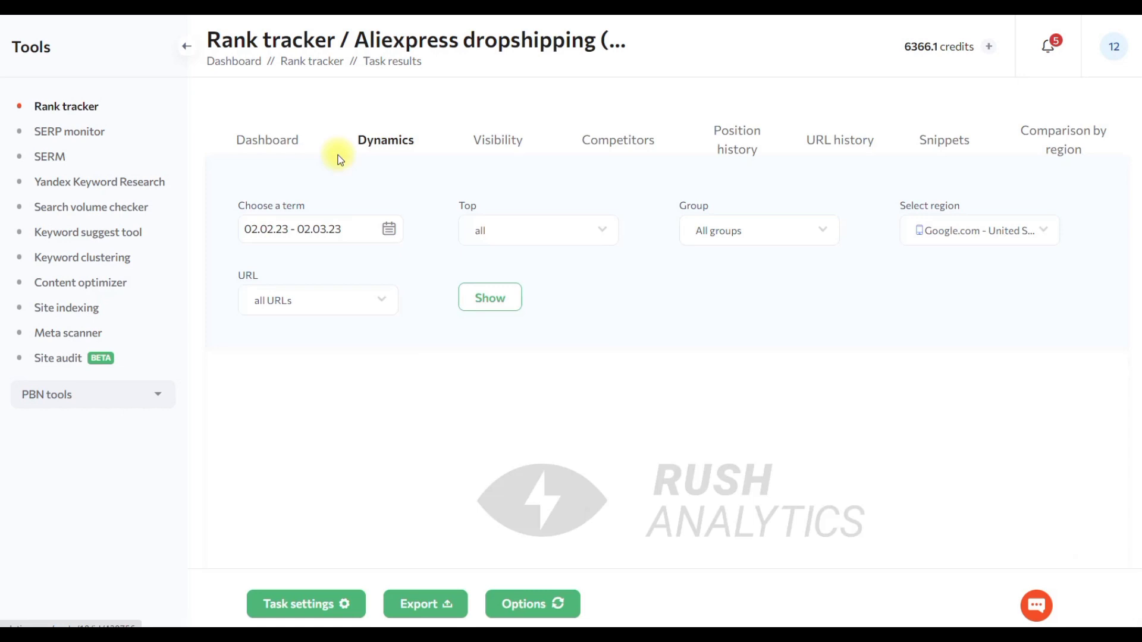
{"action": "scroll", "coordinate": [577, 295], "scroll_direction": "down", "scroll_amount": 8}
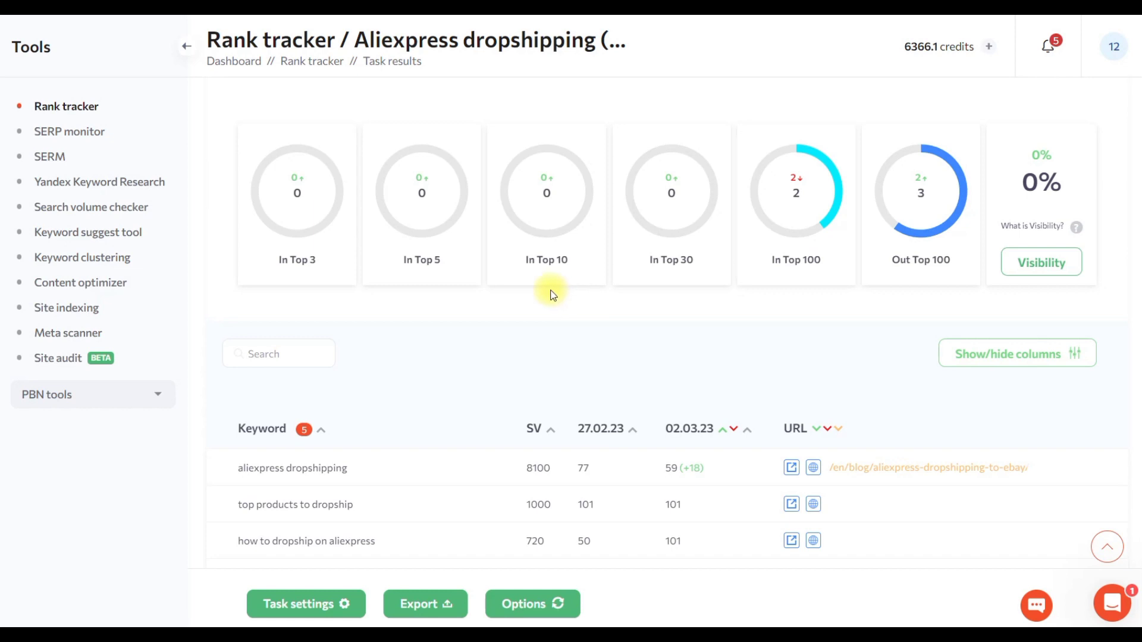
{"action": "scroll", "coordinate": [552, 295], "scroll_direction": "down", "scroll_amount": 1}
{"action": "scroll", "coordinate": [552, 295], "scroll_direction": "down", "scroll_amount": 1}
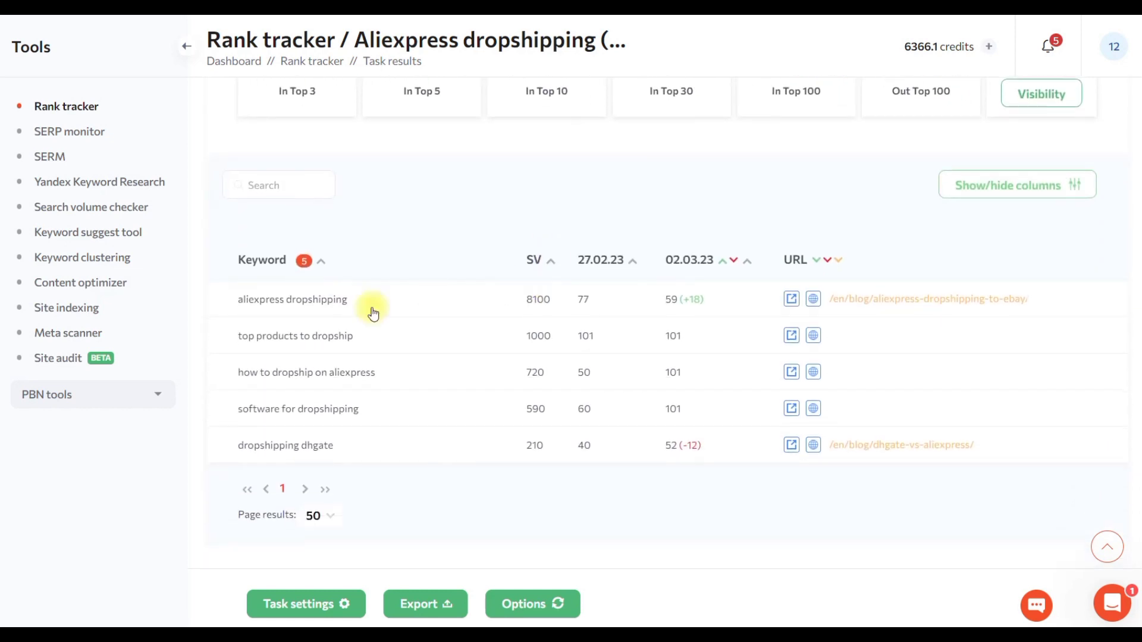
{"action": "left_click", "coordinate": [732, 262]}
{"action": "left_click", "coordinate": [722, 261]}
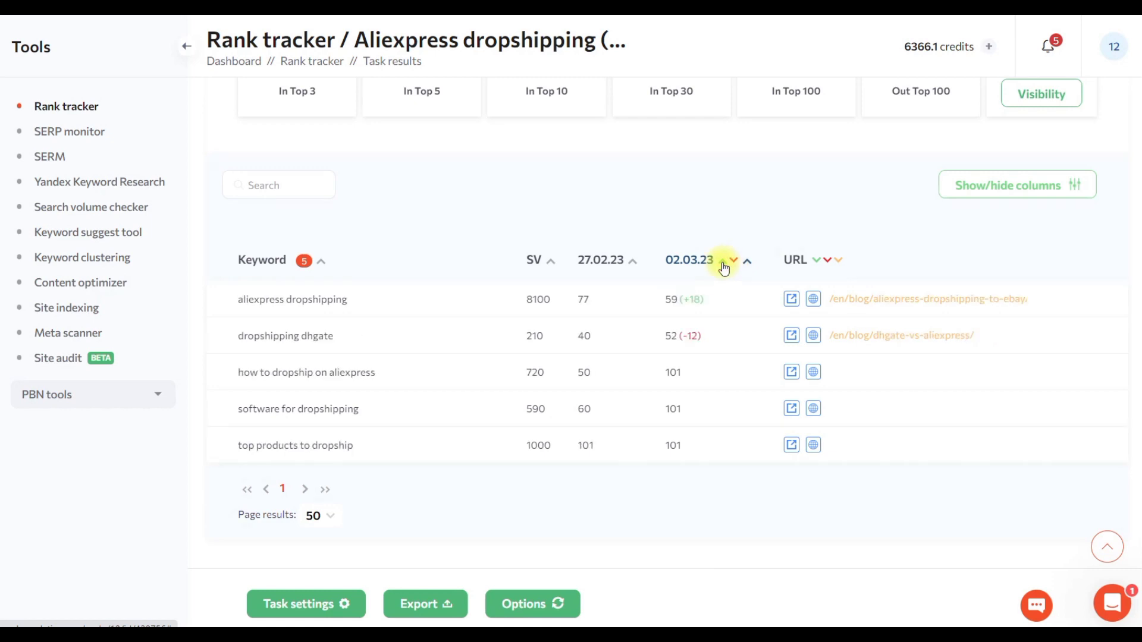
Open the Visibility report and examine its graph and the visibility table by keyword group.
{"action": "scroll", "coordinate": [572, 272], "scroll_direction": "up", "scroll_amount": 10}
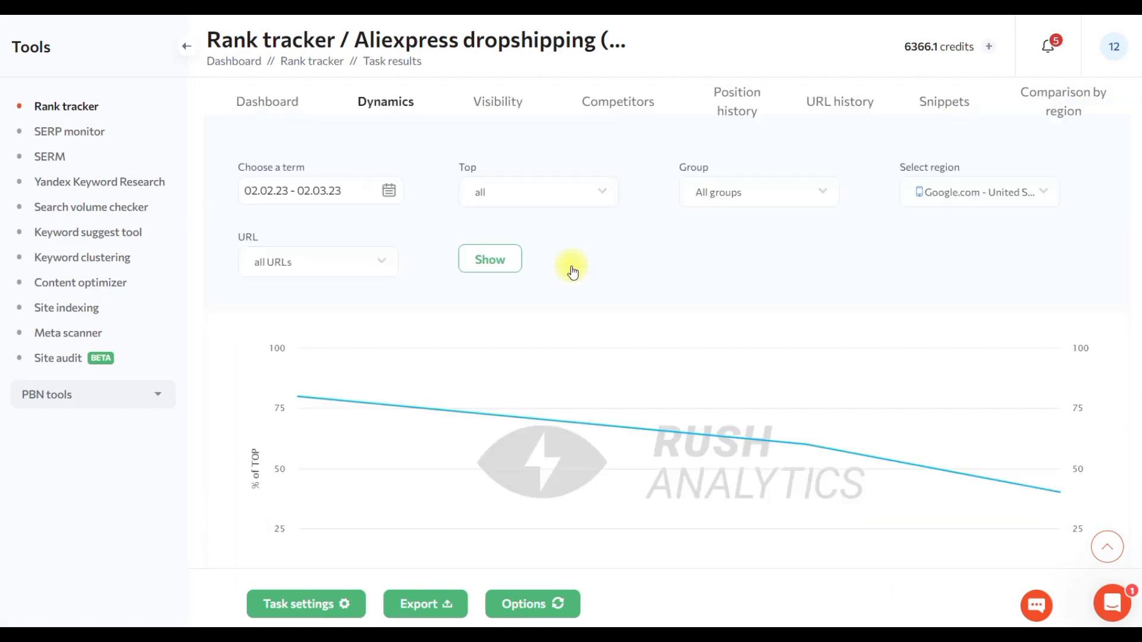
{"action": "left_click", "coordinate": [487, 140]}
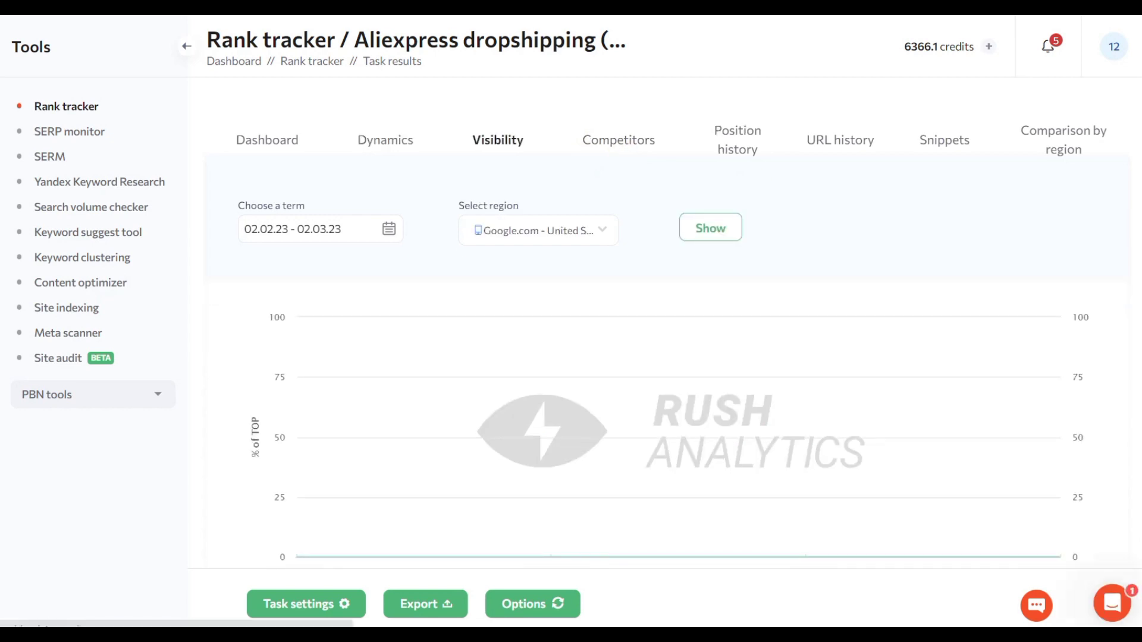
{"action": "scroll", "coordinate": [838, 286], "scroll_direction": "down", "scroll_amount": 3}
{"action": "scroll", "coordinate": [845, 286], "scroll_direction": "down", "scroll_amount": 3}
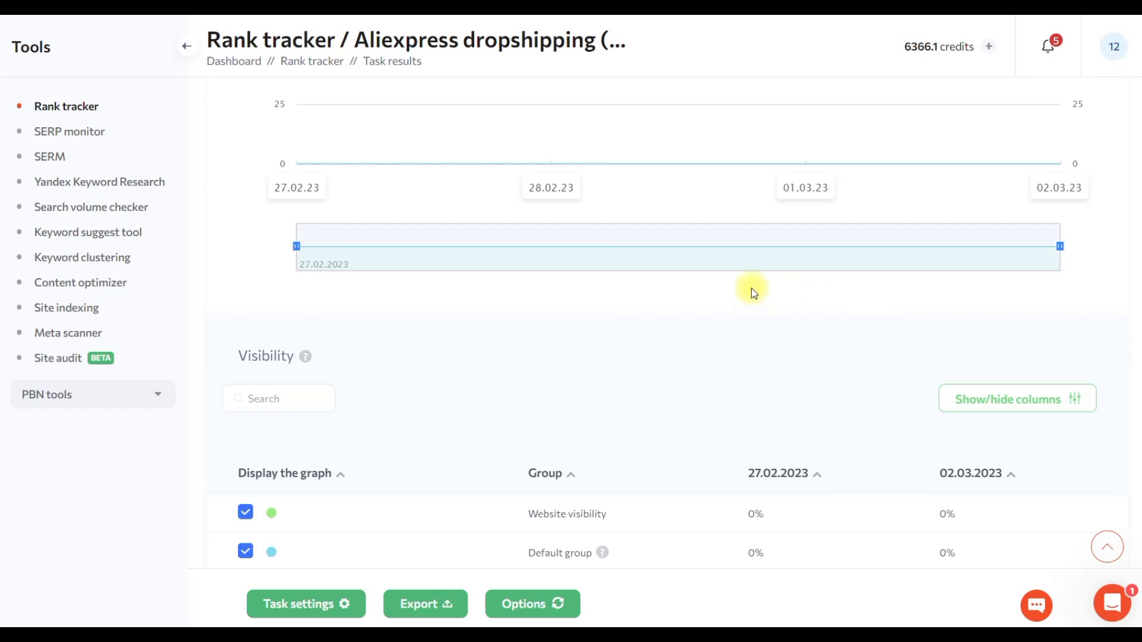
{"action": "scroll", "coordinate": [751, 288], "scroll_direction": "up", "scroll_amount": 3}
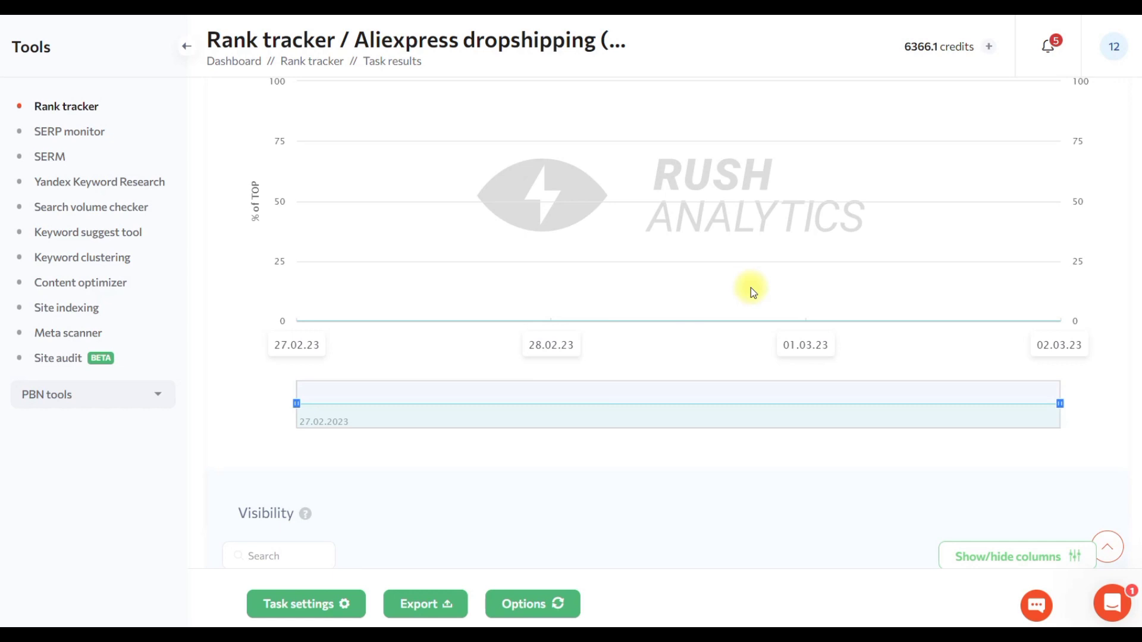
{"action": "scroll", "coordinate": [751, 287], "scroll_direction": "down", "scroll_amount": 3}
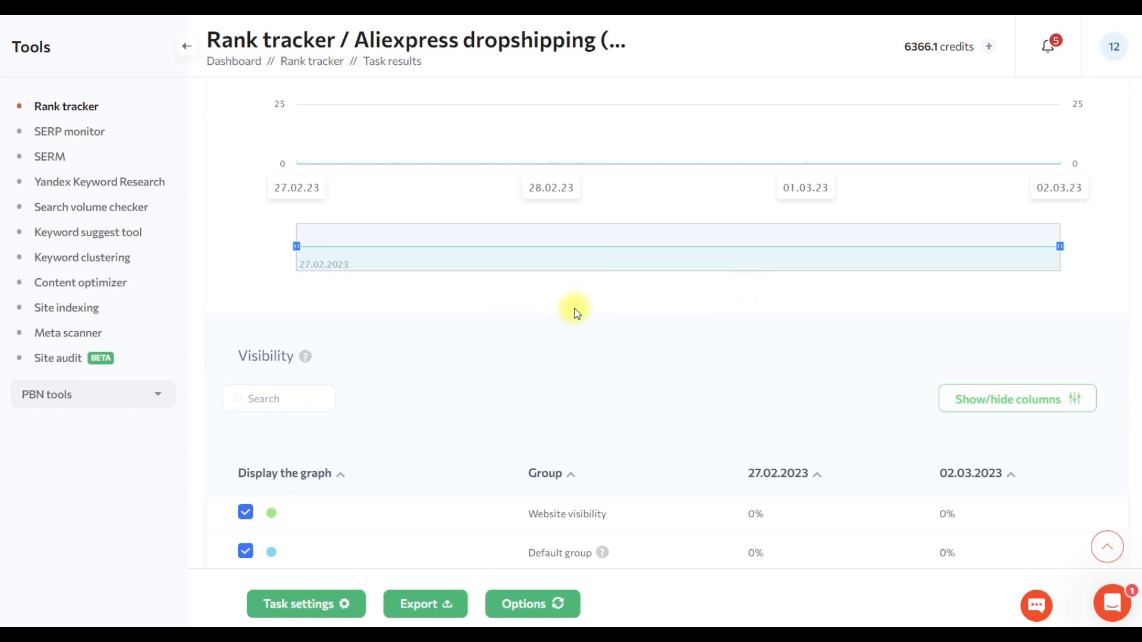
{"action": "scroll", "coordinate": [576, 311], "scroll_direction": "down", "scroll_amount": 2}
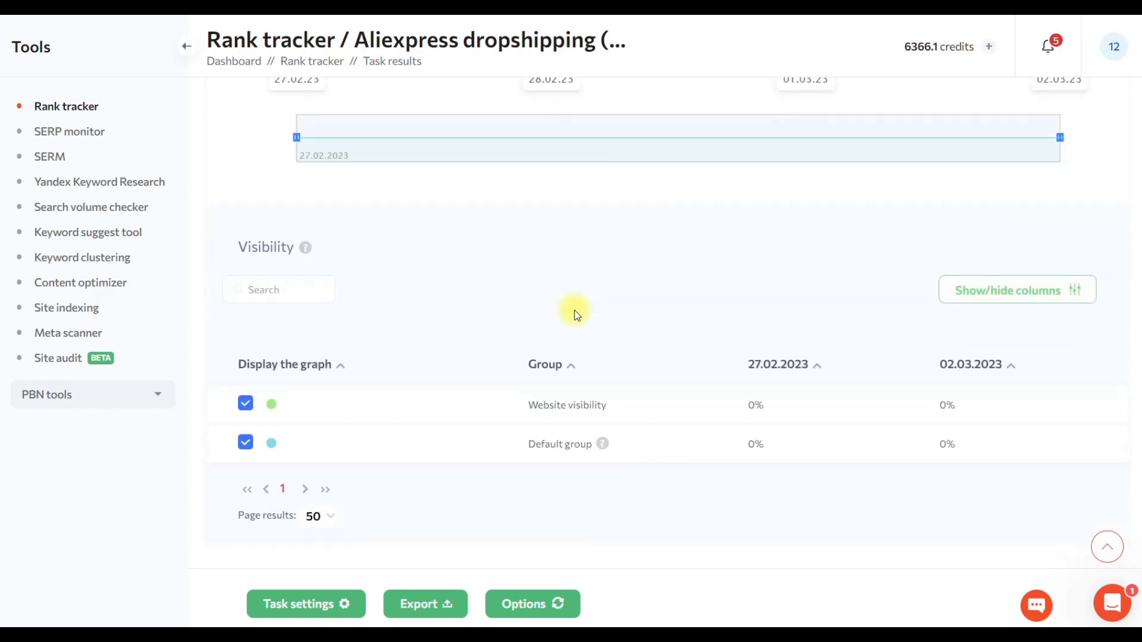
Open the Competitors report, look through the competitor rankings and topic leaders, and return to competitor visibility.
{"action": "scroll", "coordinate": [630, 309], "scroll_direction": "up", "scroll_amount": 9}
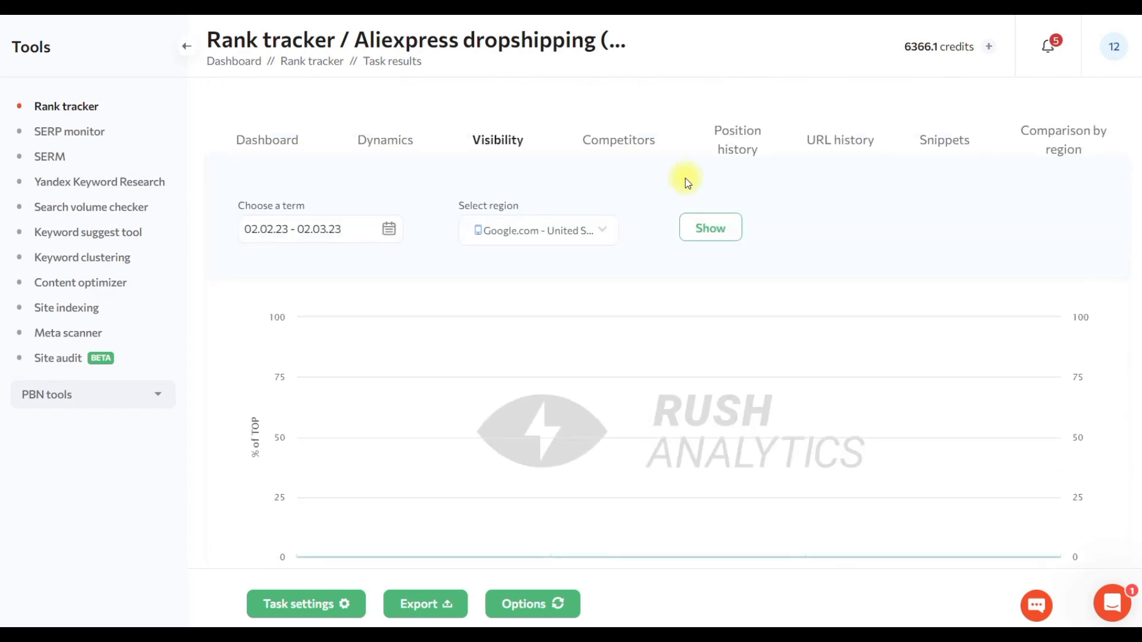
{"action": "left_click", "coordinate": [625, 137]}
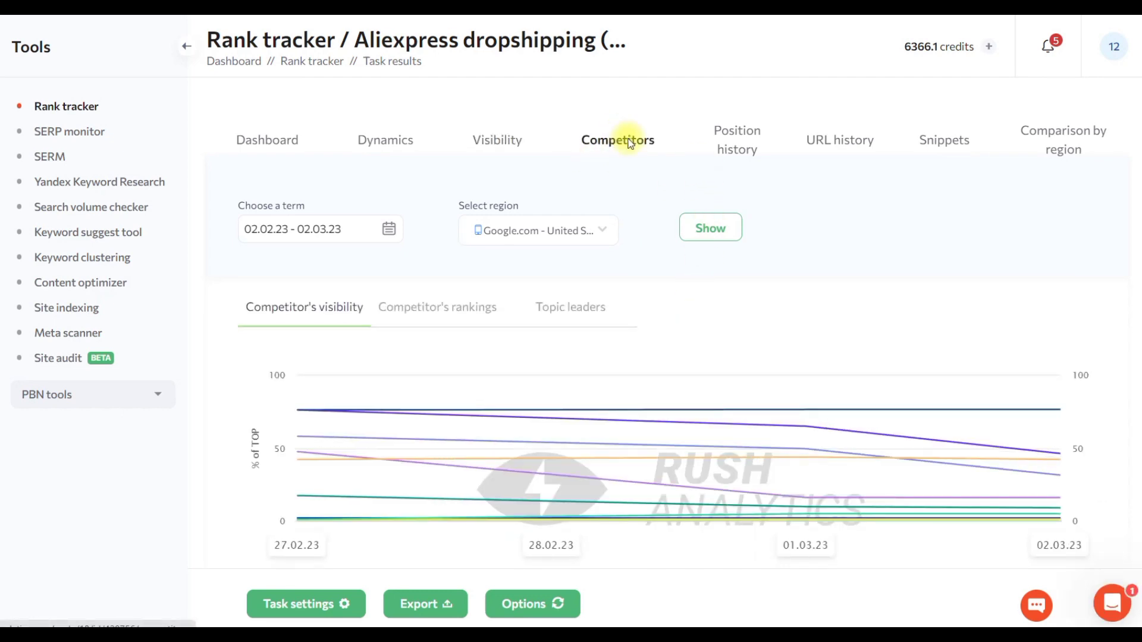
{"action": "scroll", "coordinate": [649, 249], "scroll_direction": "down", "scroll_amount": 1}
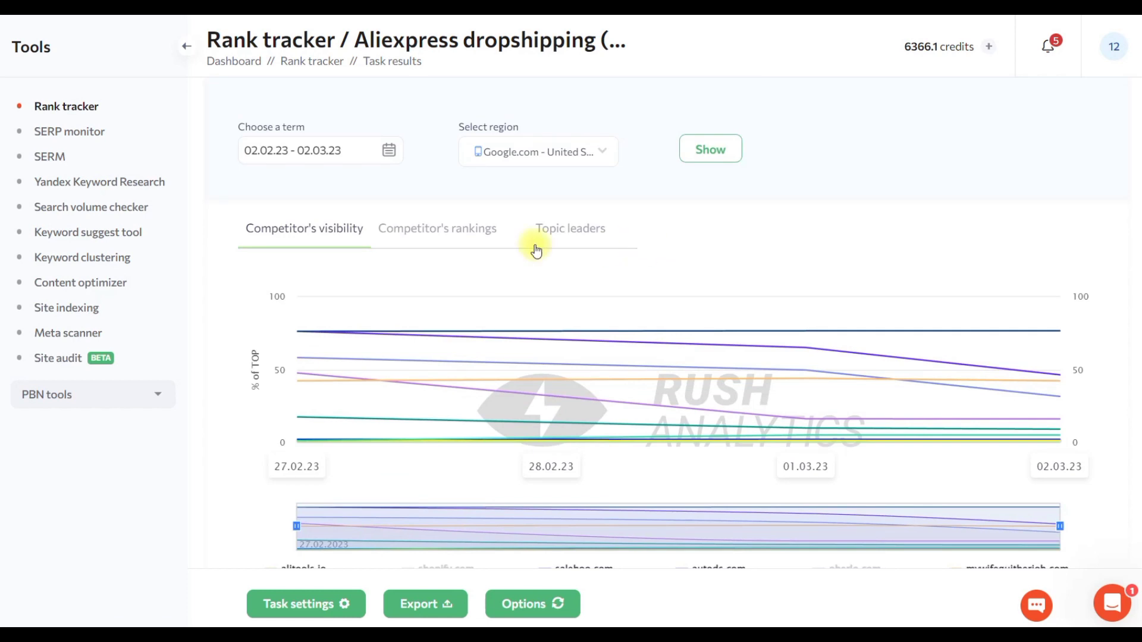
{"action": "left_click", "coordinate": [422, 244]}
{"action": "left_click", "coordinate": [568, 249]}
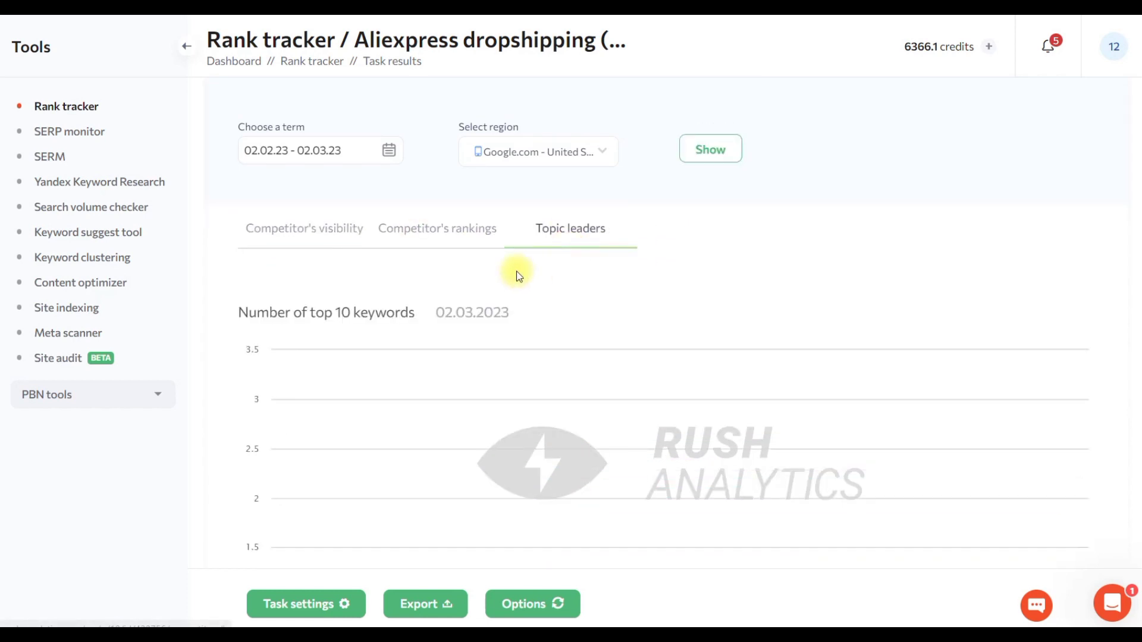
{"action": "left_click", "coordinate": [283, 230]}
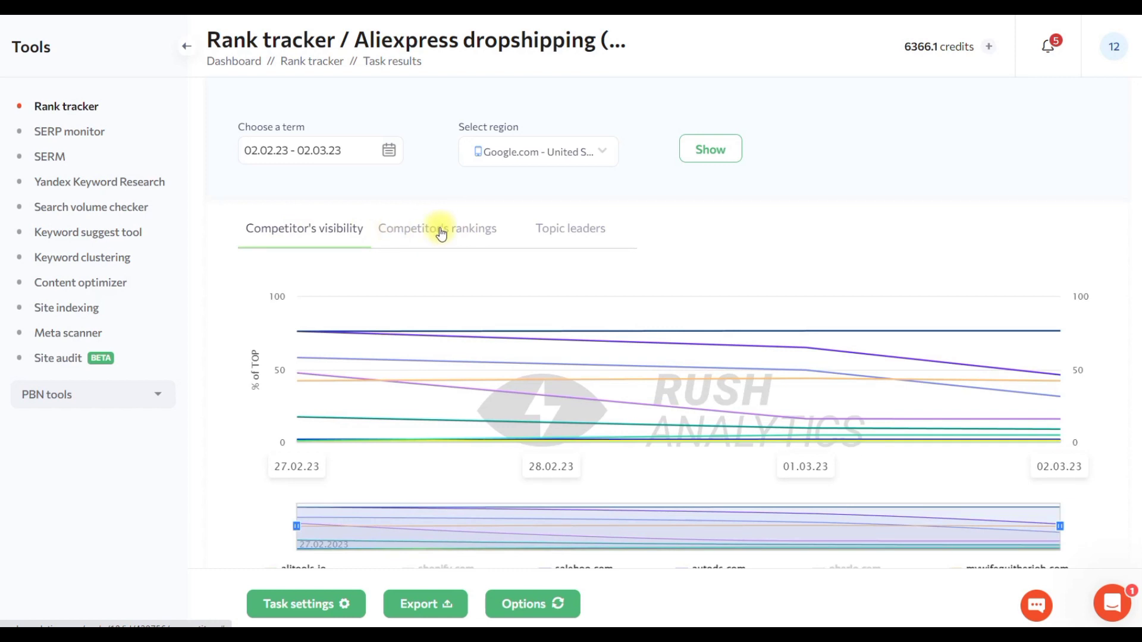
Remove alidropship.com and aliexpress.com from the competitor visibility graph and display oberlo.com and adoric.com on it.
{"action": "scroll", "coordinate": [462, 265], "scroll_direction": "down", "scroll_amount": 10}
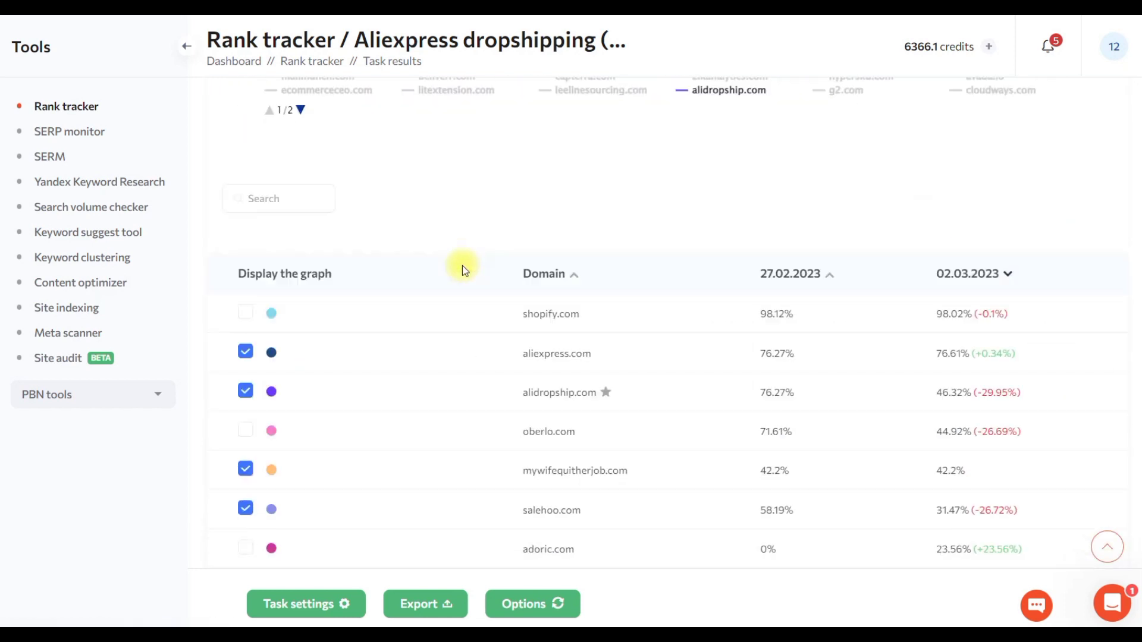
{"action": "scroll", "coordinate": [462, 265], "scroll_direction": "down", "scroll_amount": 1}
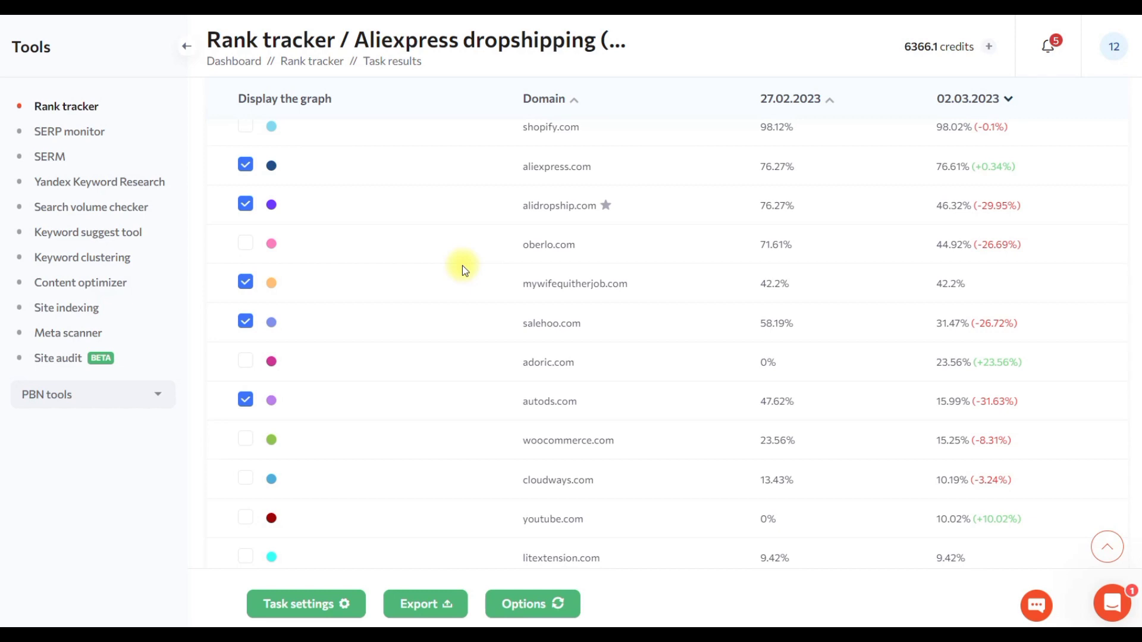
{"action": "left_click", "coordinate": [245, 204]}
{"action": "left_click", "coordinate": [245, 165]}
{"action": "left_click", "coordinate": [245, 243]}
{"action": "left_click", "coordinate": [245, 361]}
{"action": "scroll", "coordinate": [409, 319], "scroll_direction": "up", "scroll_amount": 10}
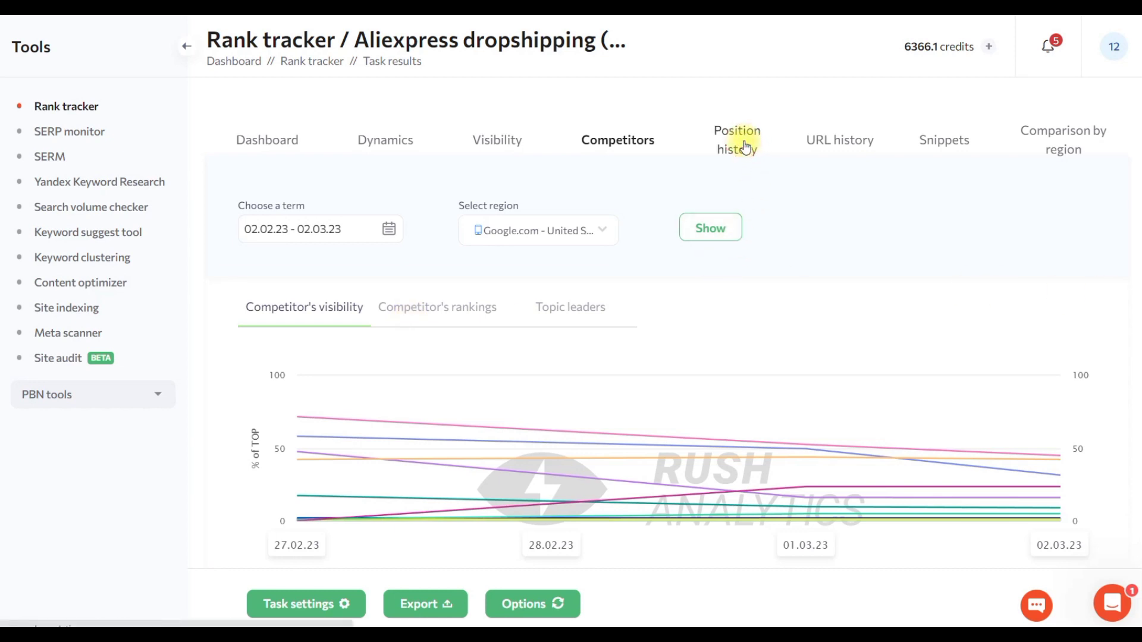
Review the keyword positions by date in Position history and the ranking pages by date in URL history.
{"action": "left_click", "coordinate": [744, 146]}
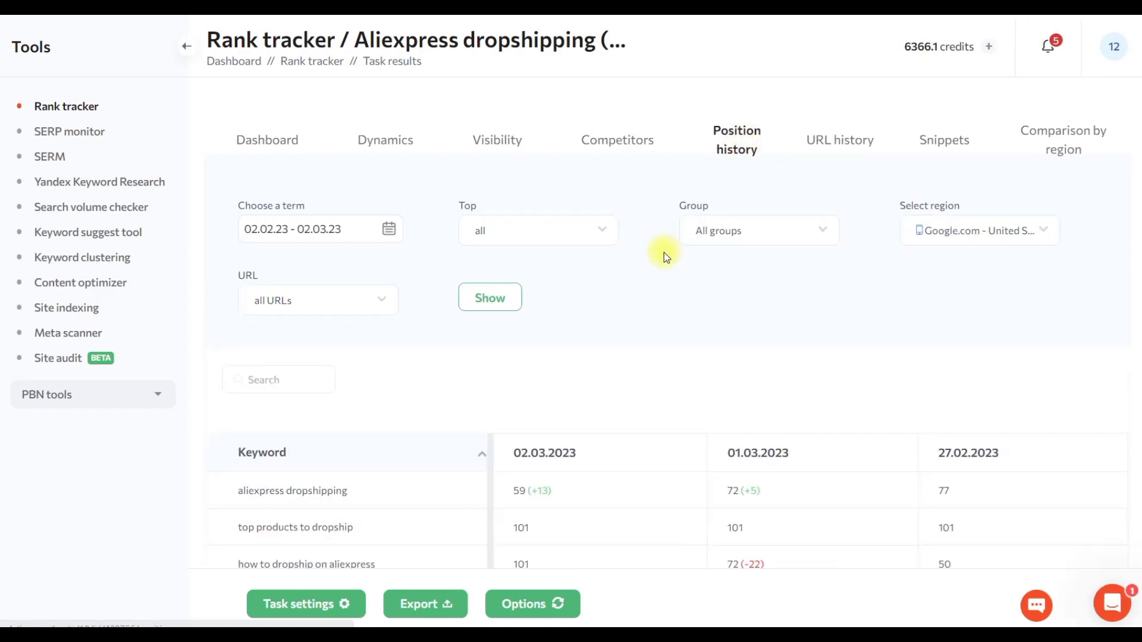
{"action": "scroll", "coordinate": [668, 258], "scroll_direction": "down", "scroll_amount": 3}
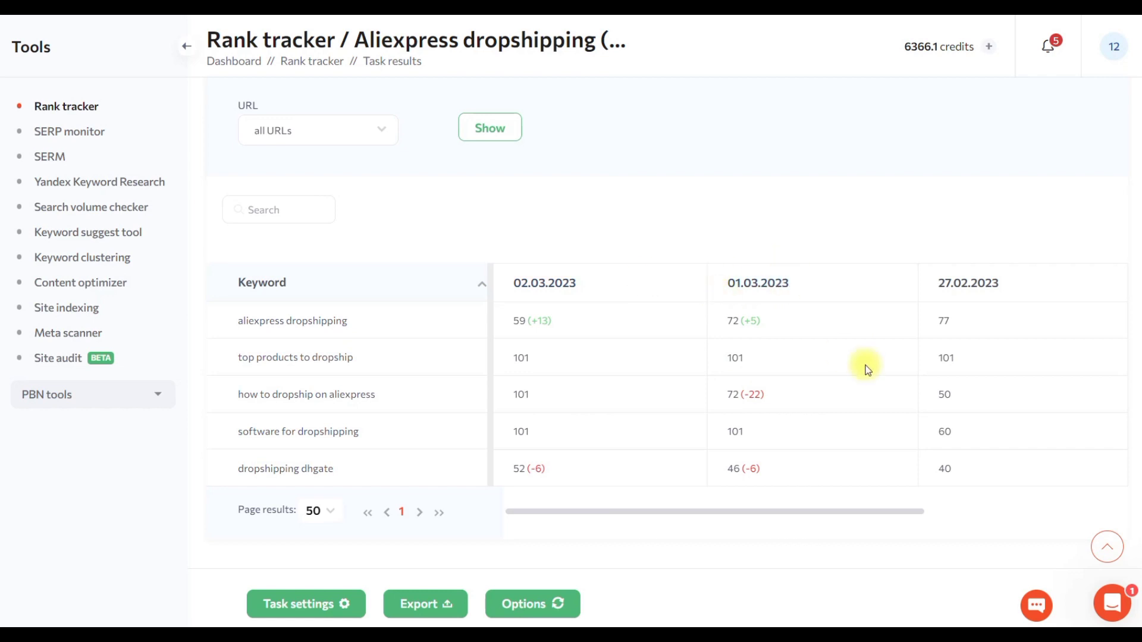
{"action": "scroll", "coordinate": [841, 349], "scroll_direction": "up", "scroll_amount": 3}
{"action": "left_click", "coordinate": [846, 149]}
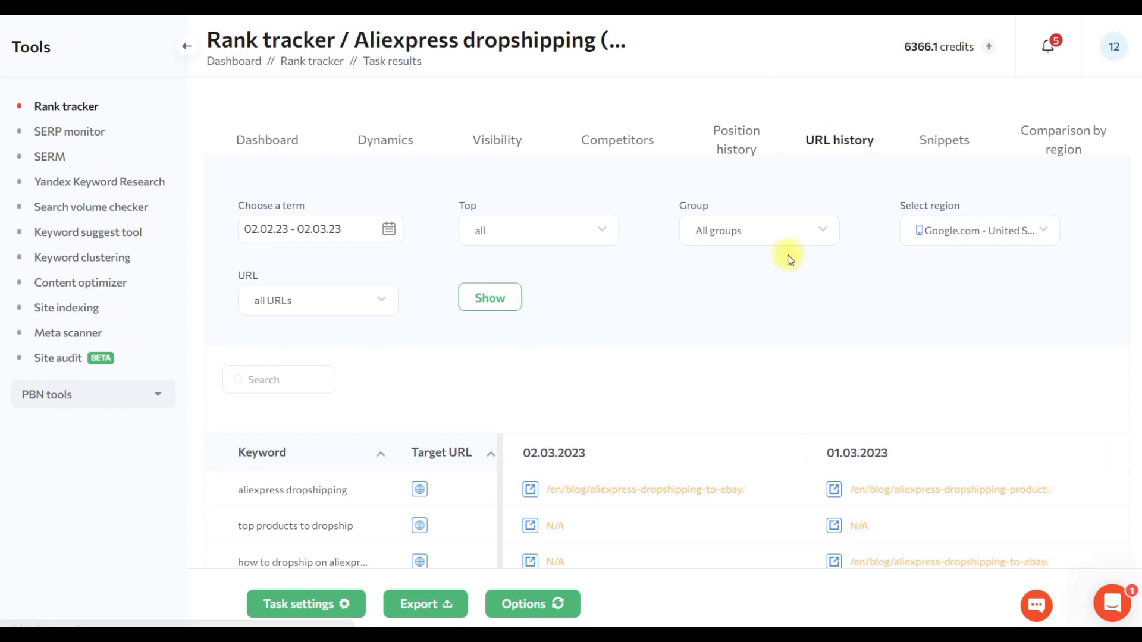
{"action": "scroll", "coordinate": [790, 259], "scroll_direction": "down", "scroll_amount": 3}
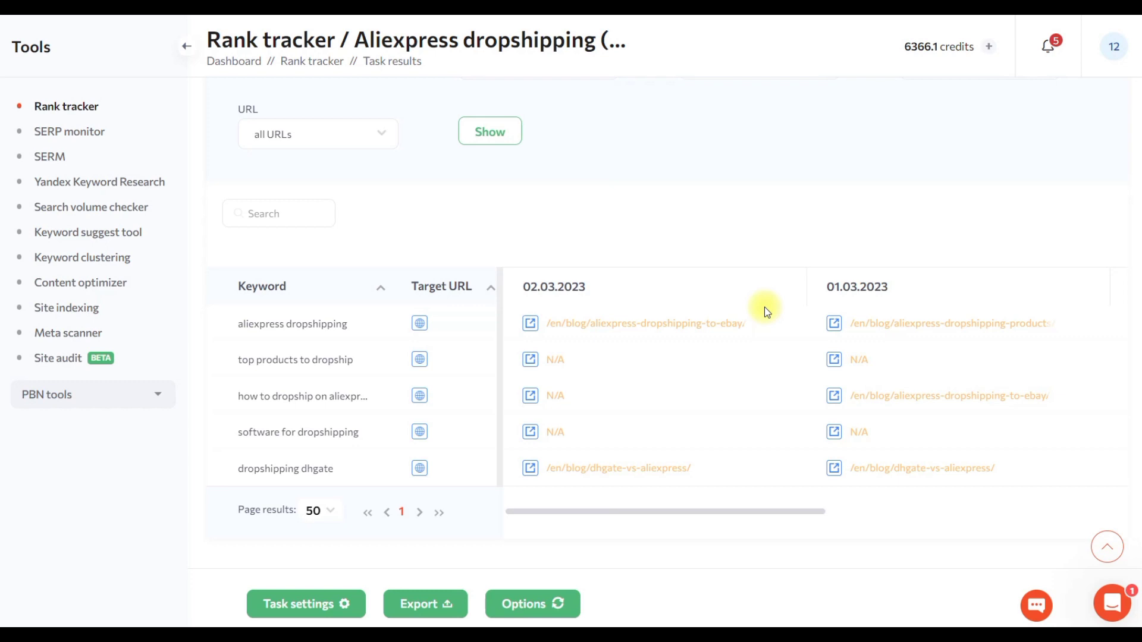
Open the Snippets report and review the search snippets by date for each keyword.
{"action": "scroll", "coordinate": [765, 306], "scroll_direction": "up", "scroll_amount": 3}
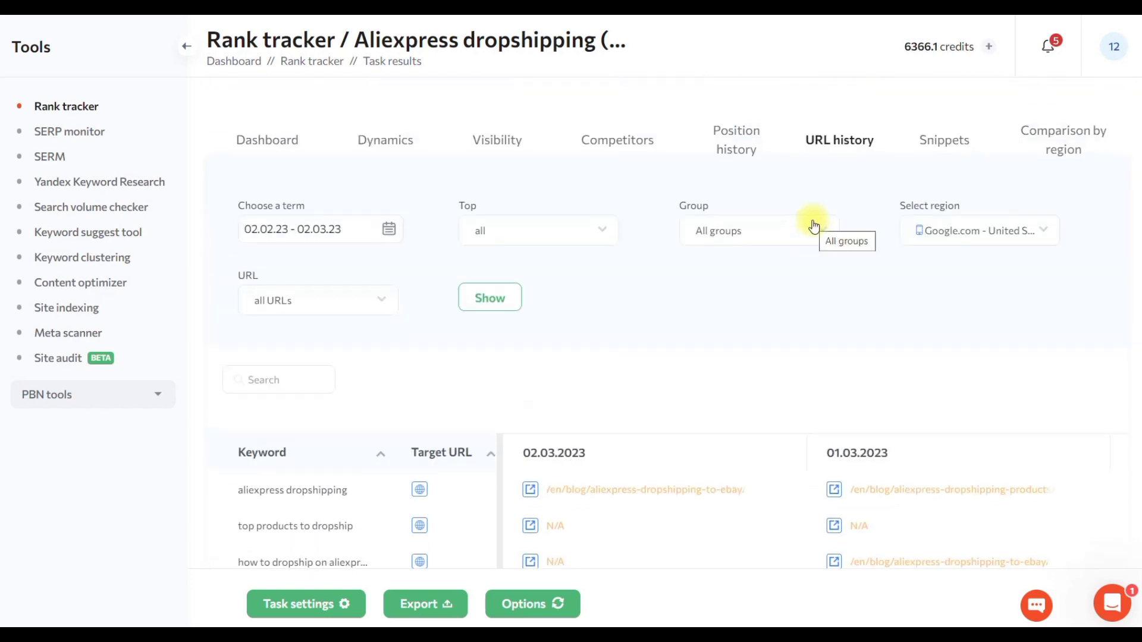
{"action": "left_click", "coordinate": [950, 143]}
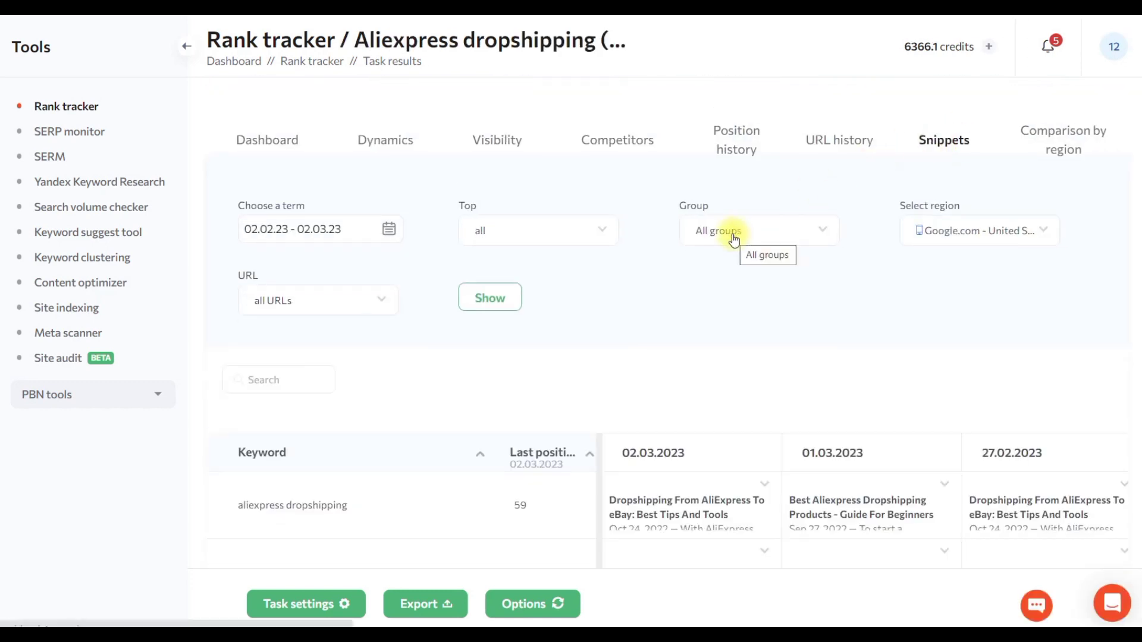
{"action": "scroll", "coordinate": [704, 252], "scroll_direction": "down", "scroll_amount": 4}
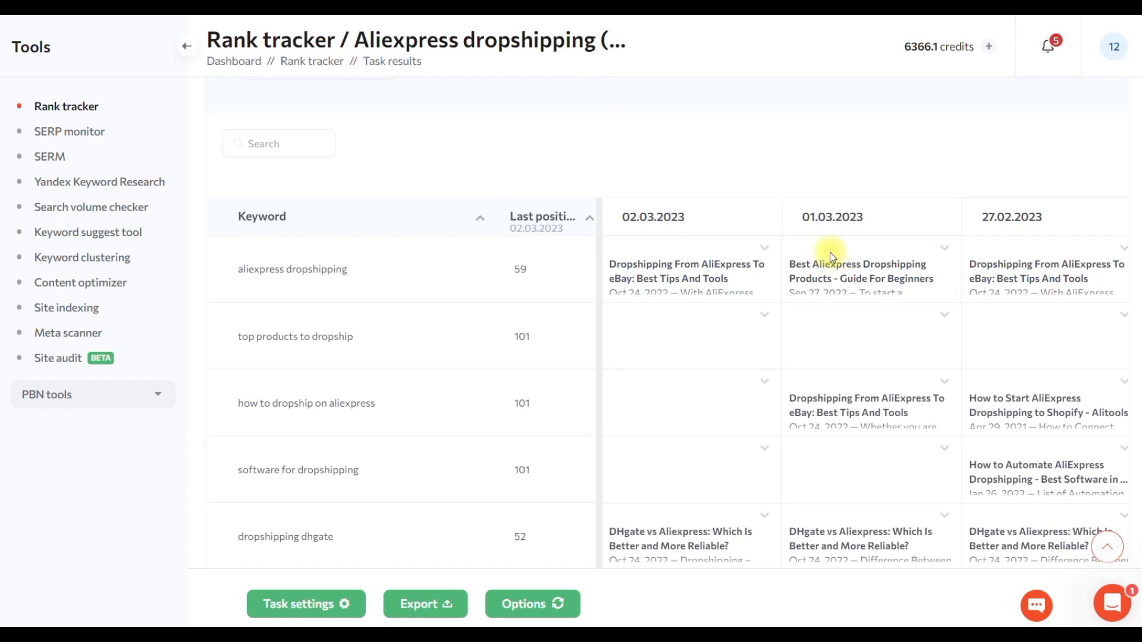
Compare mobile and desktop keyword positions in the Comparison by region table, and display the task's update and guest link options.
{"action": "scroll", "coordinate": [788, 201], "scroll_direction": "up", "scroll_amount": 4}
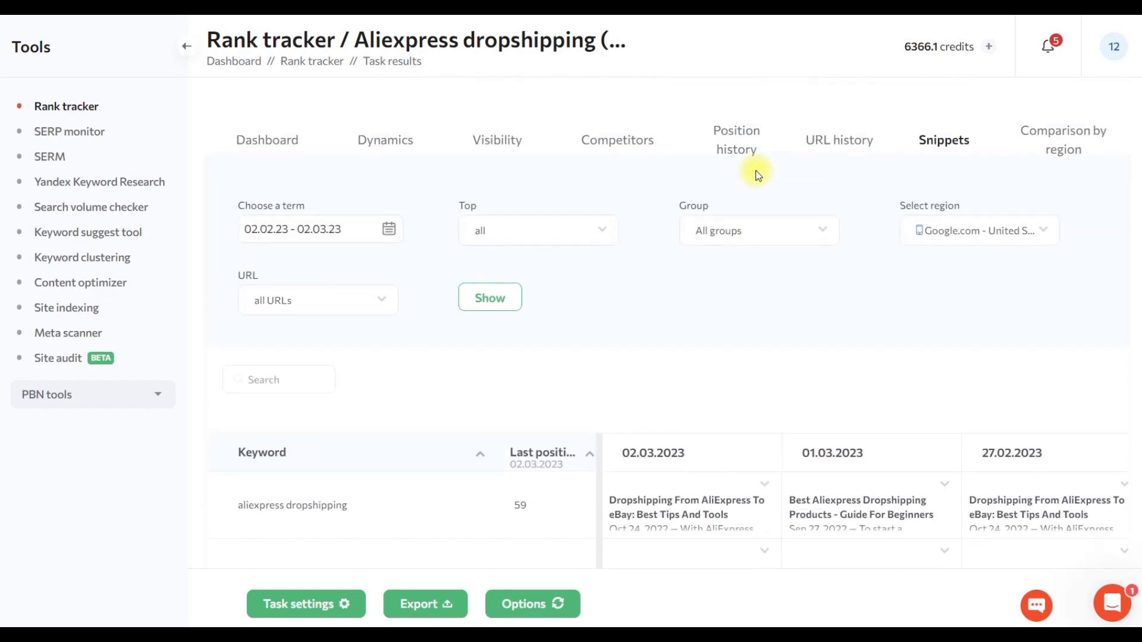
{"action": "left_click", "coordinate": [1045, 147]}
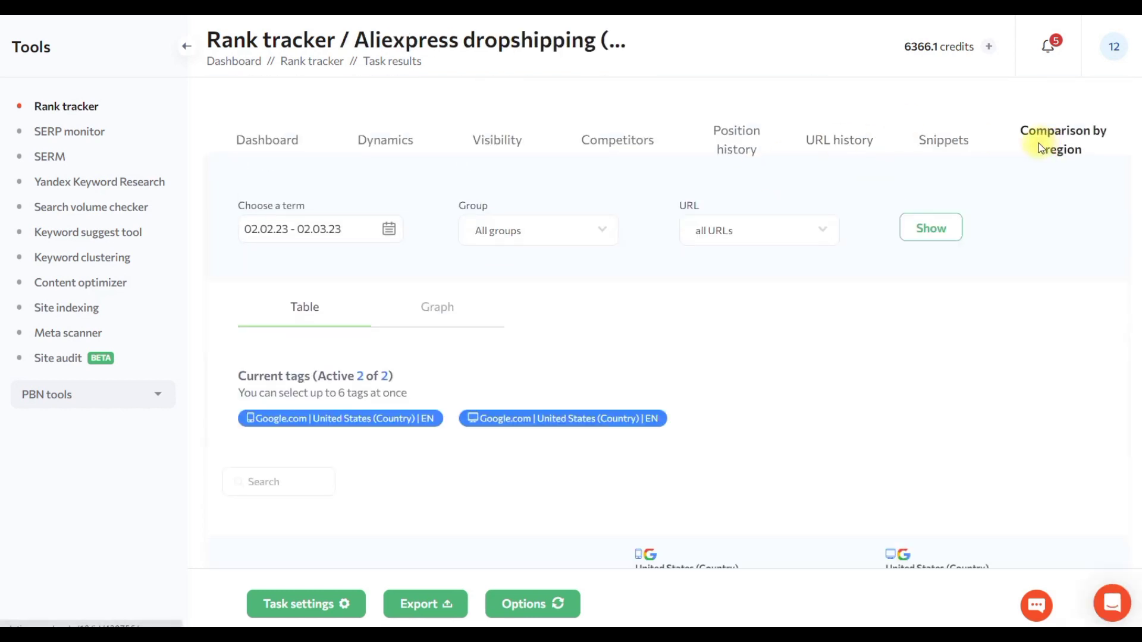
{"action": "scroll", "coordinate": [808, 261], "scroll_direction": "down", "scroll_amount": 1}
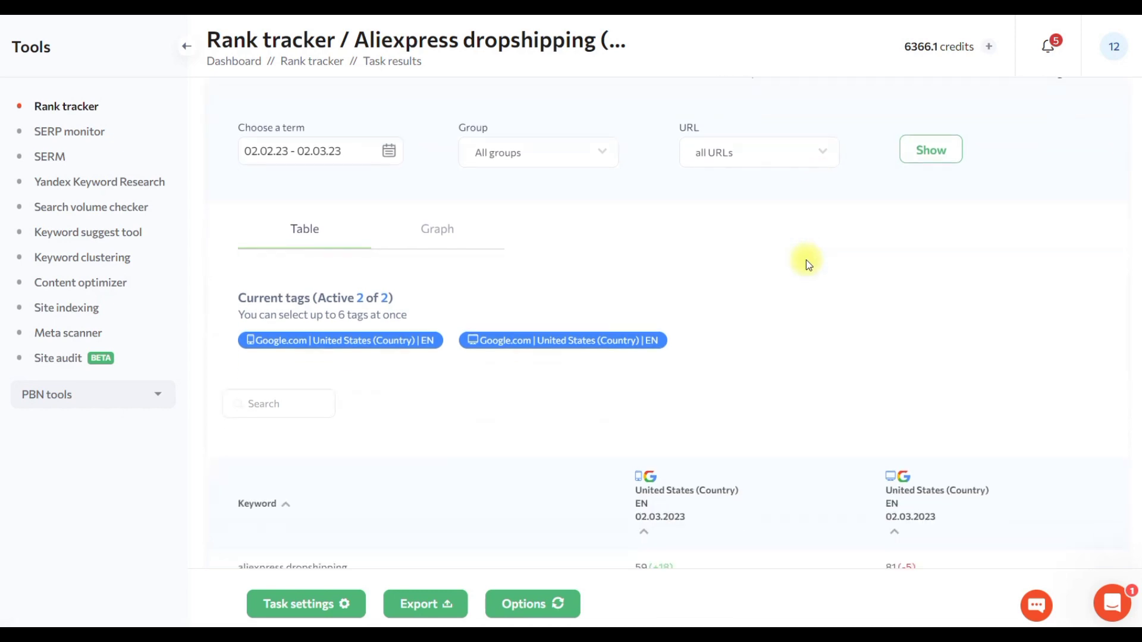
{"action": "scroll", "coordinate": [808, 264], "scroll_direction": "down", "scroll_amount": 4}
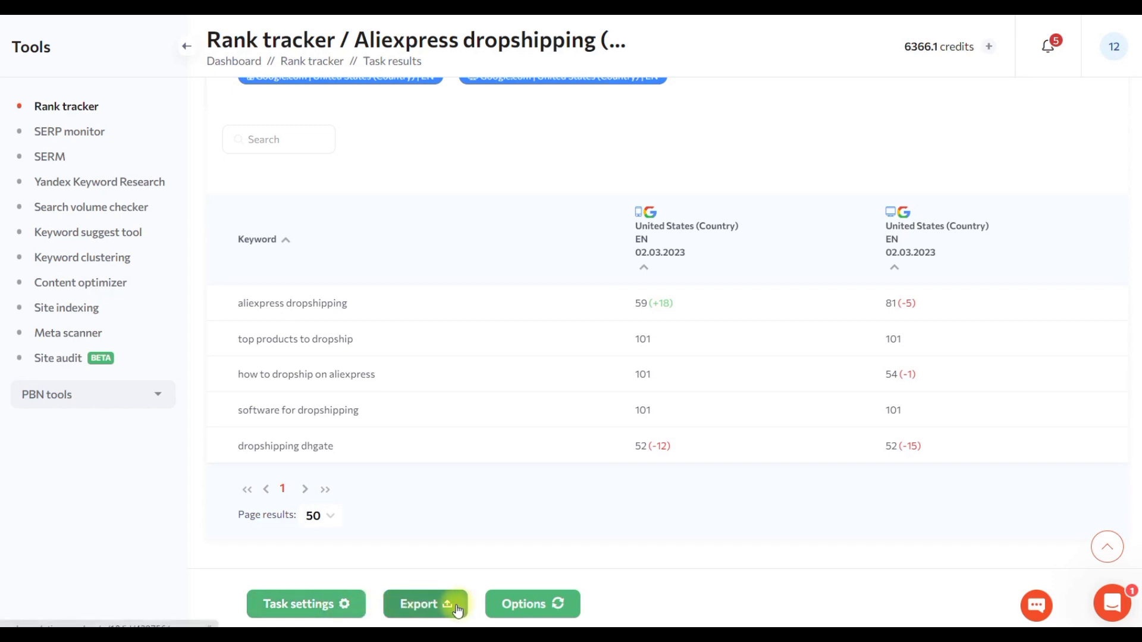
{"action": "left_click", "coordinate": [545, 608]}
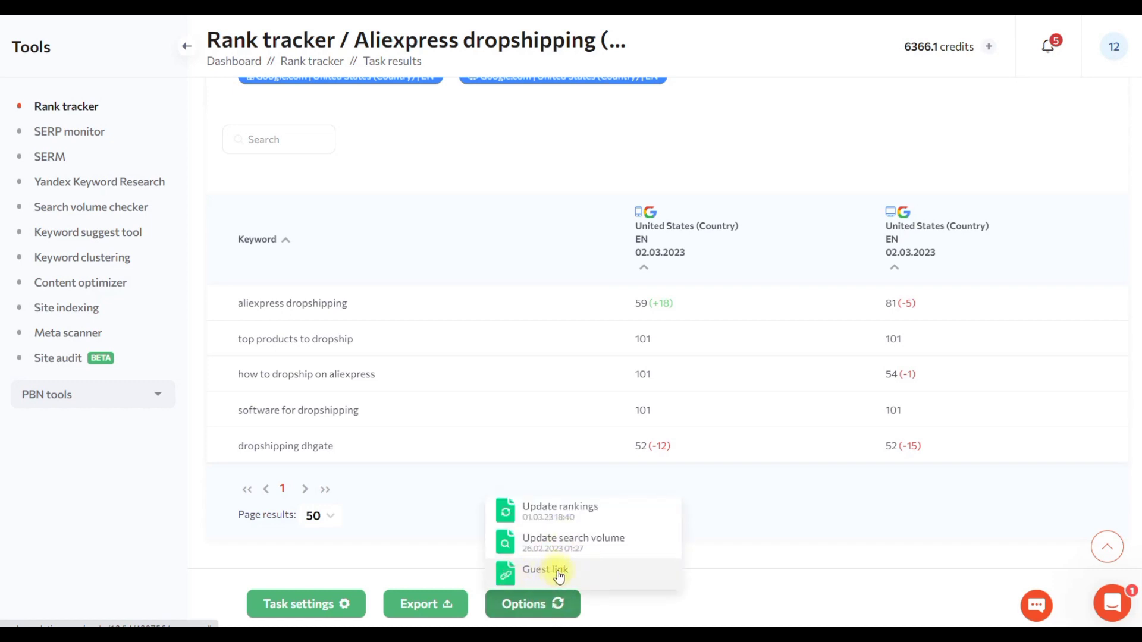